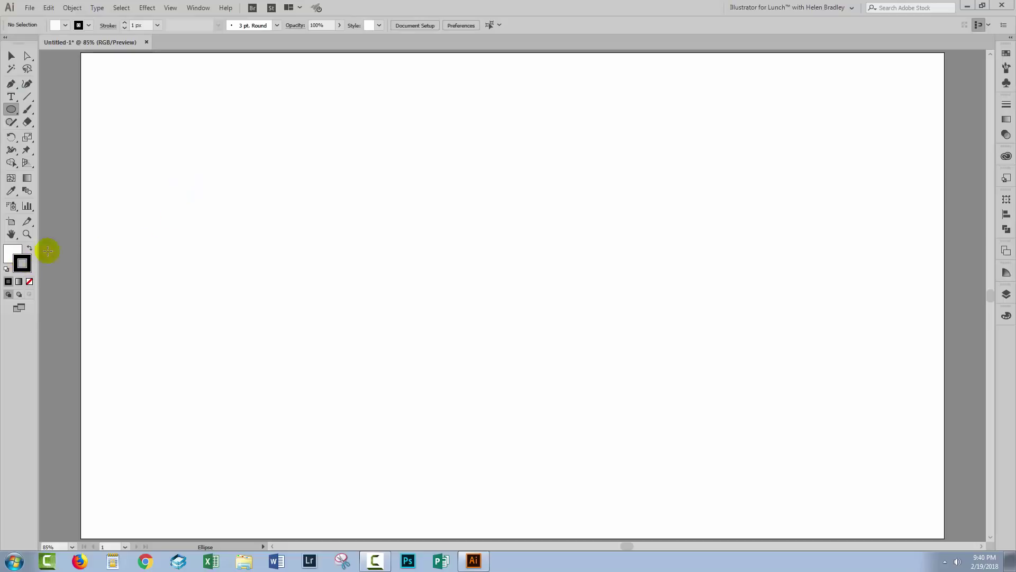
# - Set a red fill with no stroke and draw a 426 px circle on the page's left
pyautogui.click(1007, 54)
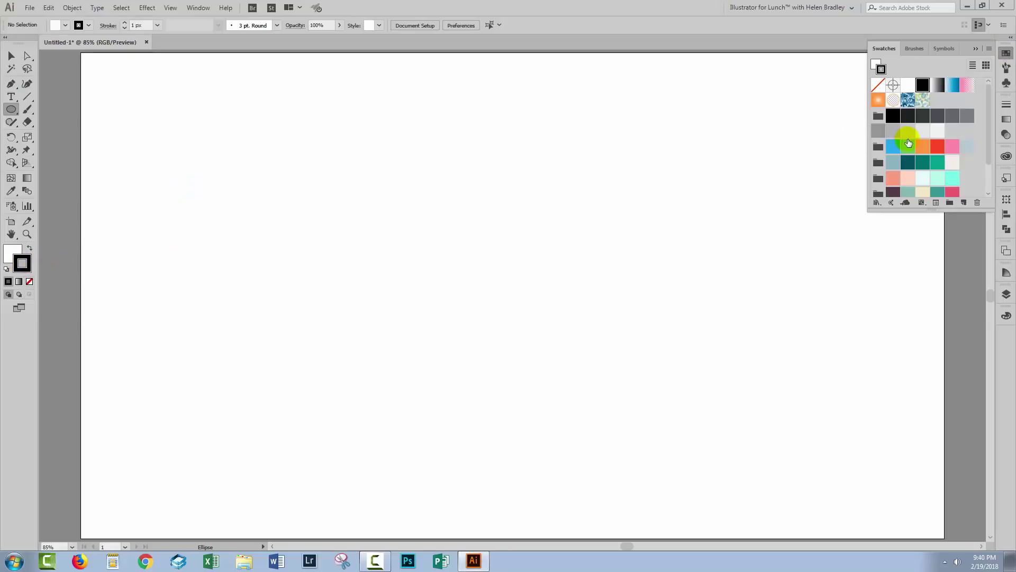
pyautogui.click(943, 146)
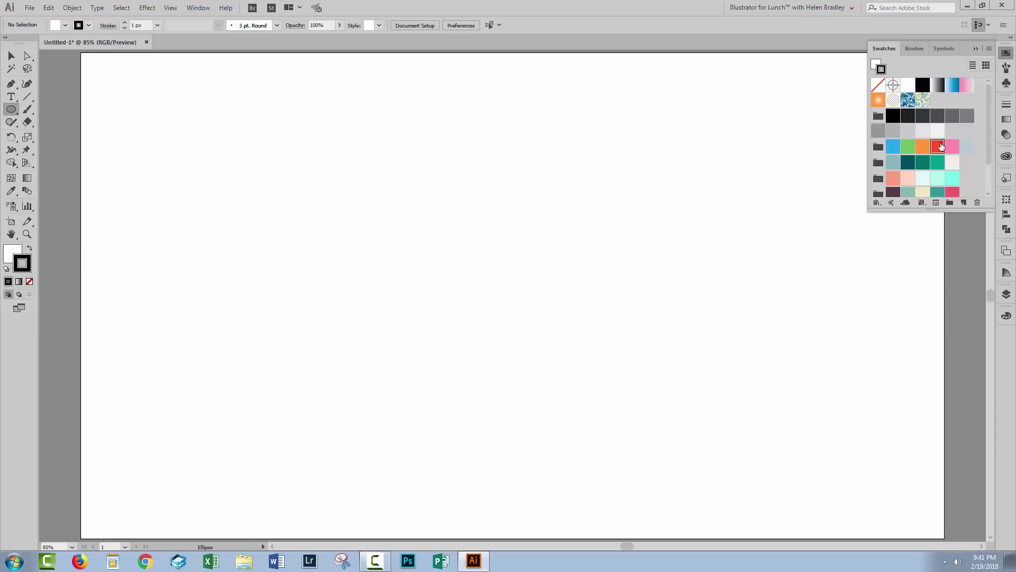
pyautogui.click(29, 251)
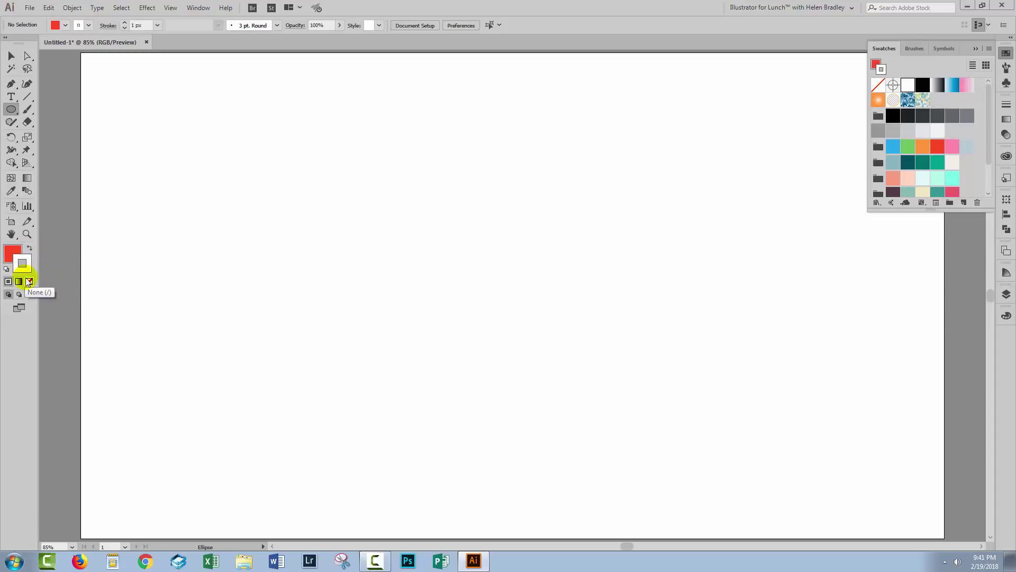
pyautogui.press('/')
pyautogui.click(11, 255)
pyautogui.click(8, 281)
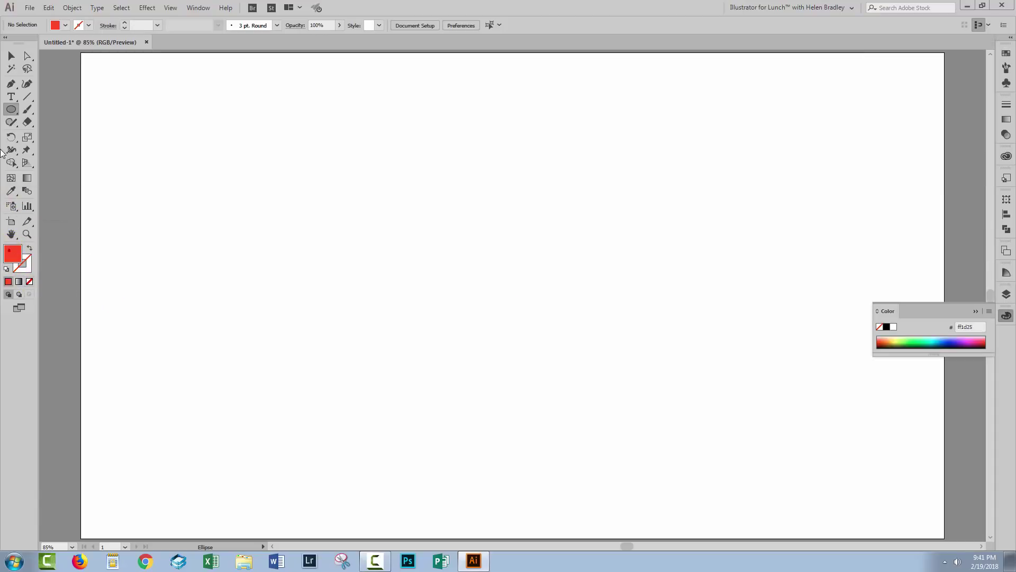
pyautogui.moveTo(259, 166); pyautogui.dragTo(405, 357)
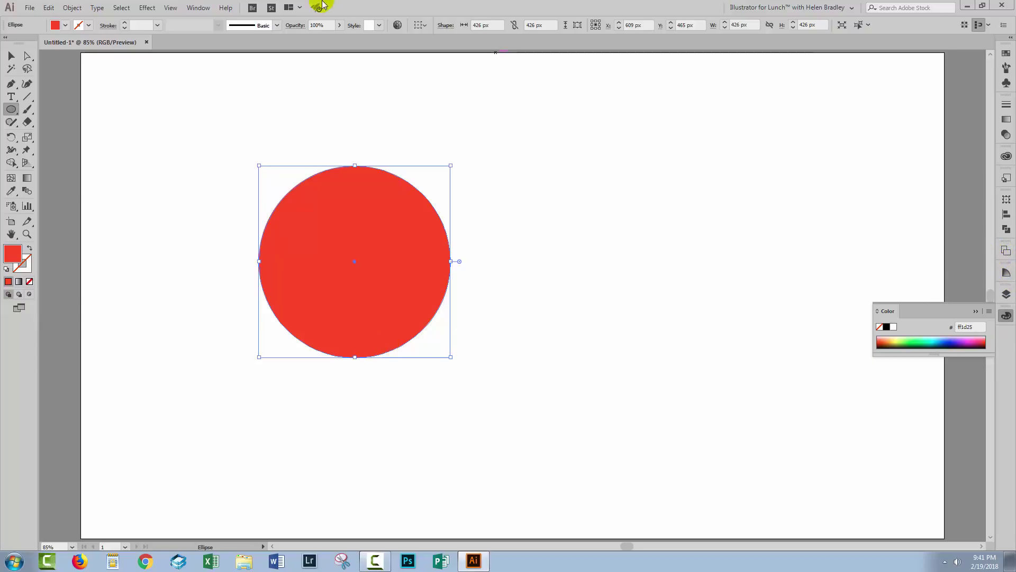
# - Show the Appearance panel and place it beside the circle
pyautogui.click(191, 7)
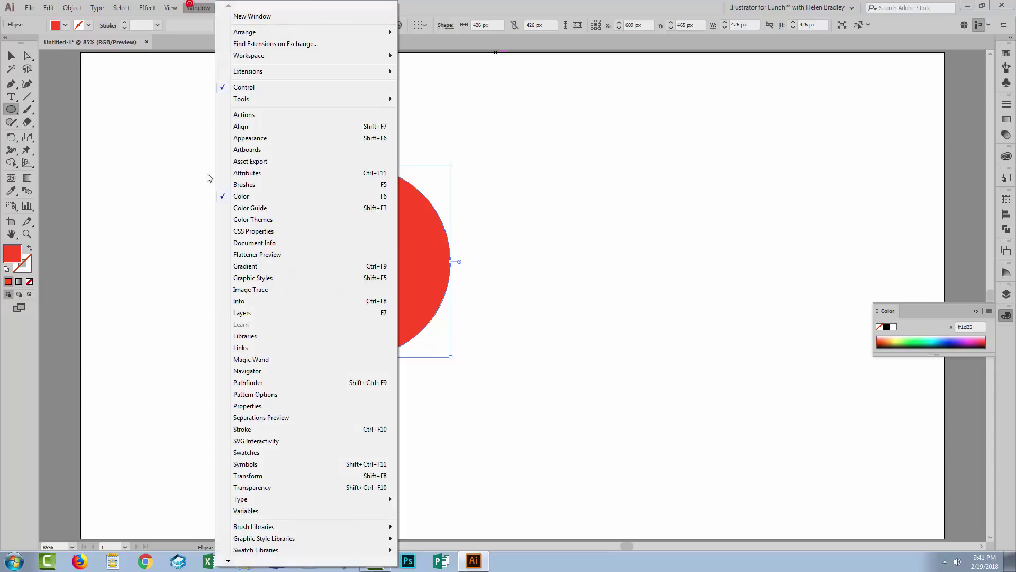
pyautogui.click(243, 139)
pyautogui.moveTo(869, 255); pyautogui.dragTo(627, 238)
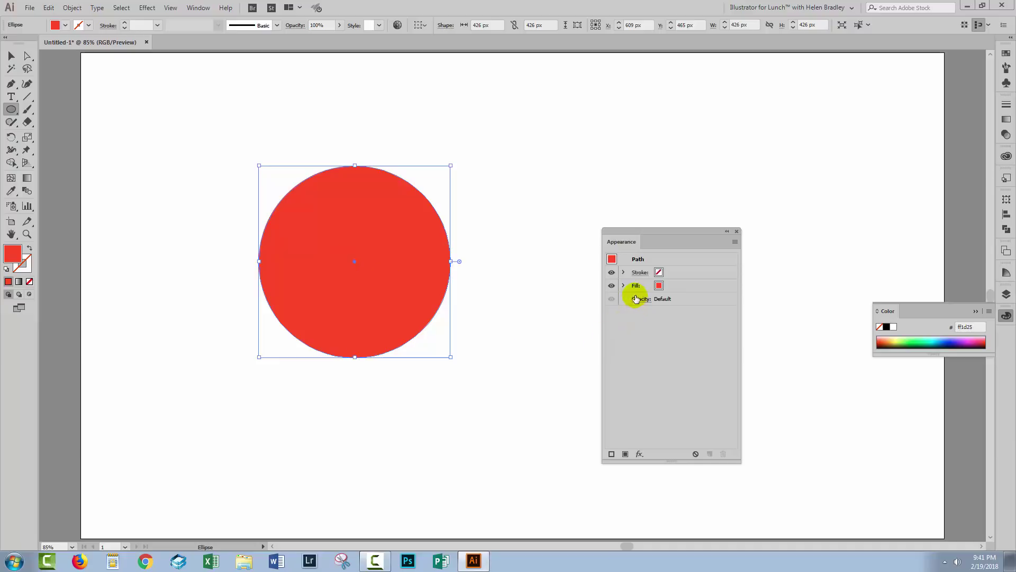
# - Add a second fill above the red one and color it light aqua (87ffe5)
pyautogui.click(624, 454)
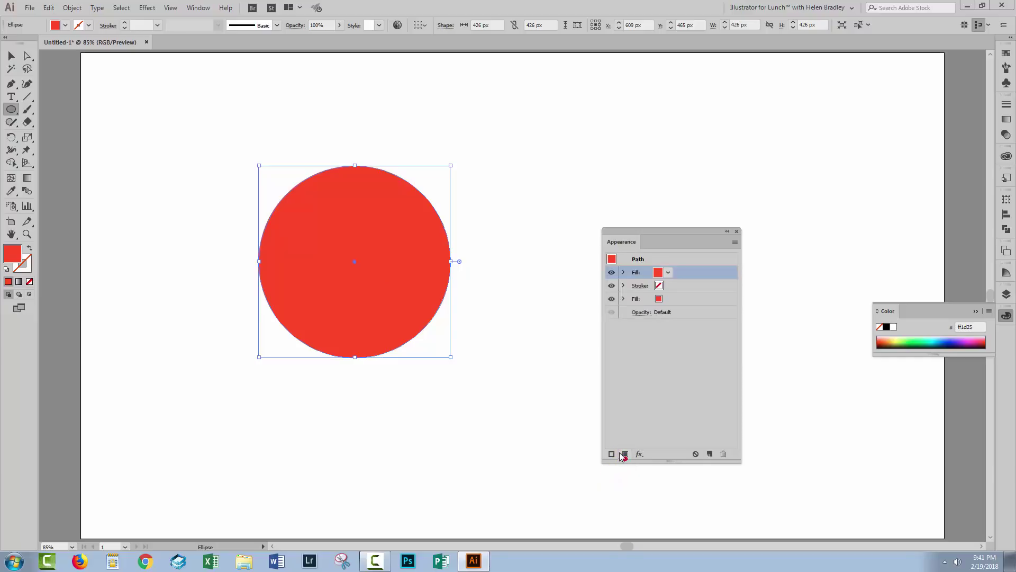
pyautogui.click(668, 272)
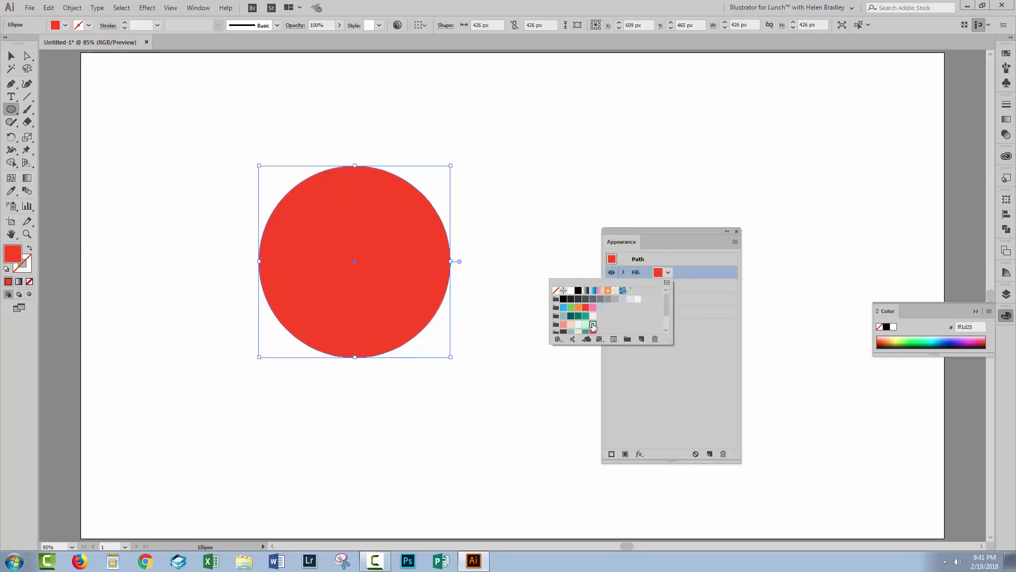
pyautogui.click(593, 325)
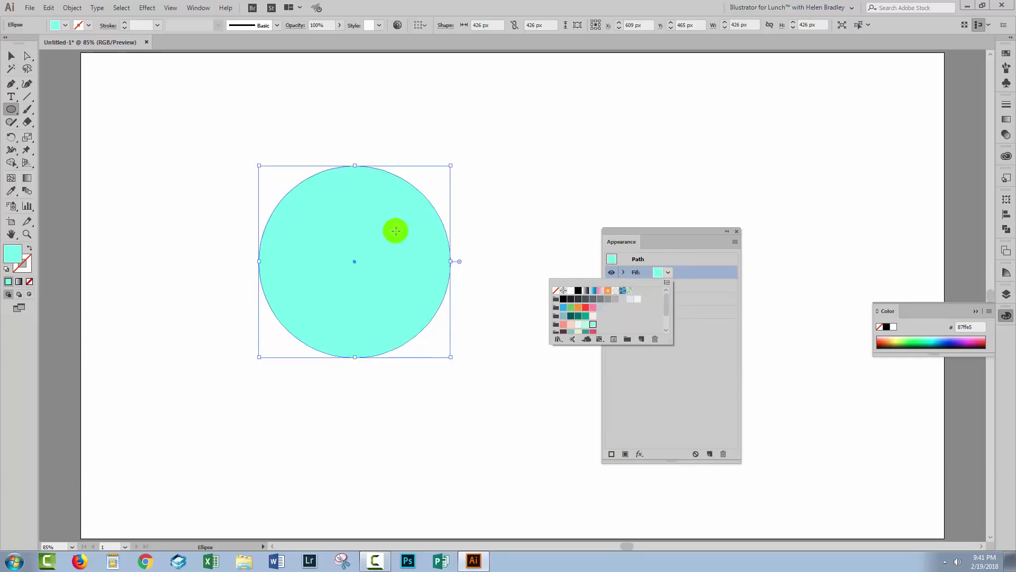
pyautogui.click(696, 275)
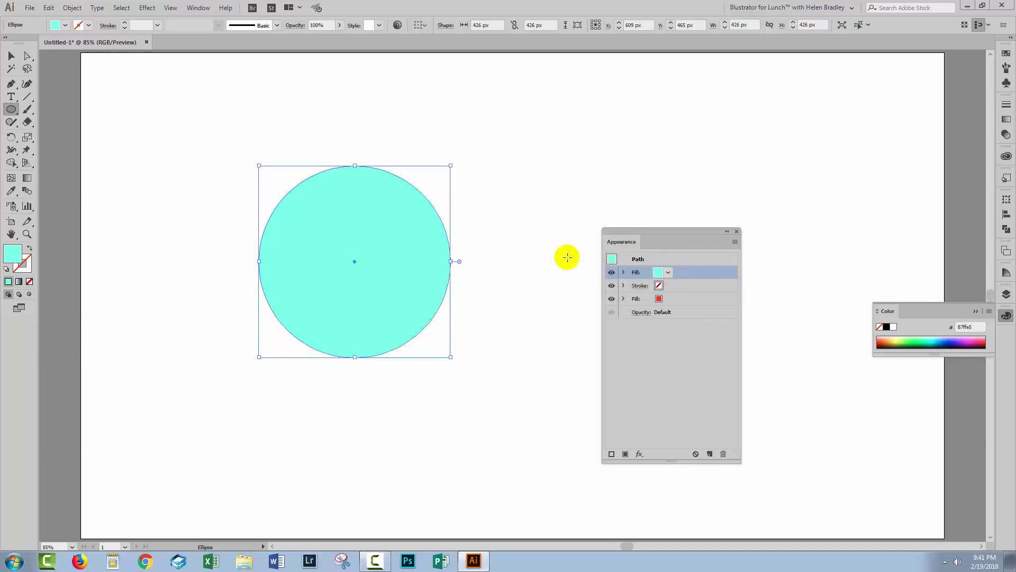
pyautogui.click(694, 276)
pyautogui.click(147, 8)
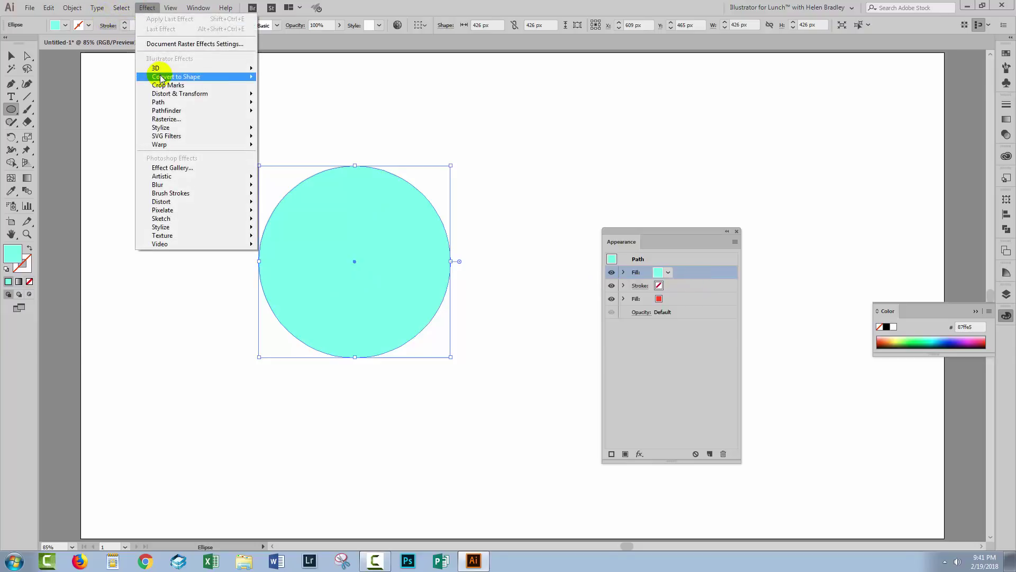
# - Inset the aqua fill with an Offset Path effect of -120 px
pyautogui.moveTo(159, 102)
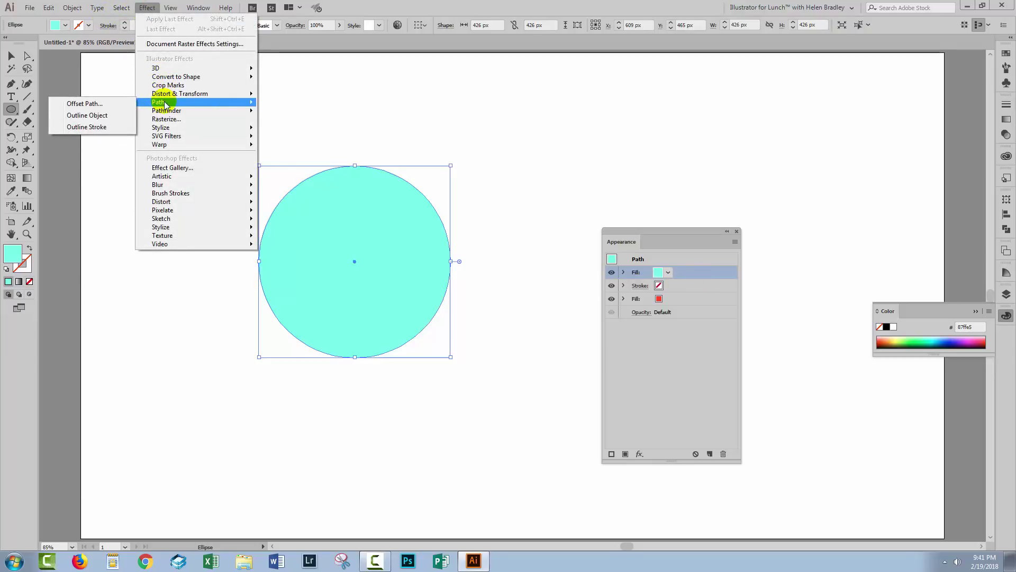
pyautogui.click(104, 103)
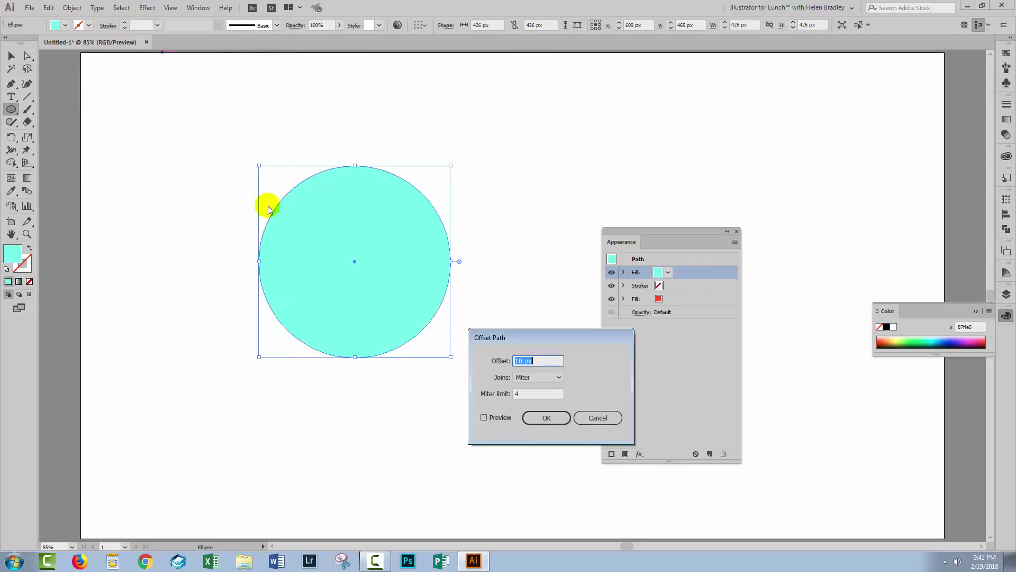
pyautogui.click(484, 417)
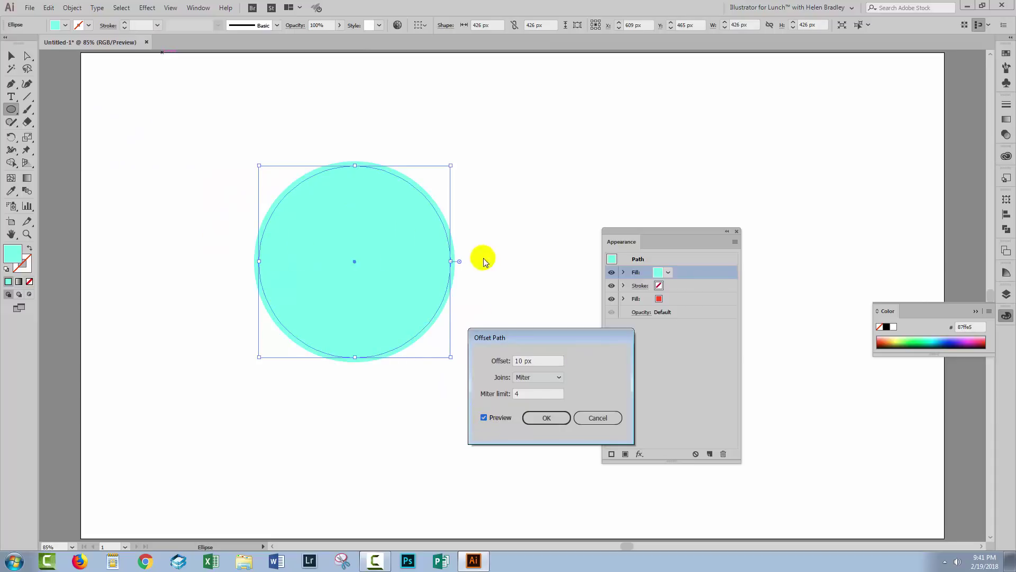
pyautogui.moveTo(538, 359); pyautogui.dragTo(479, 375)
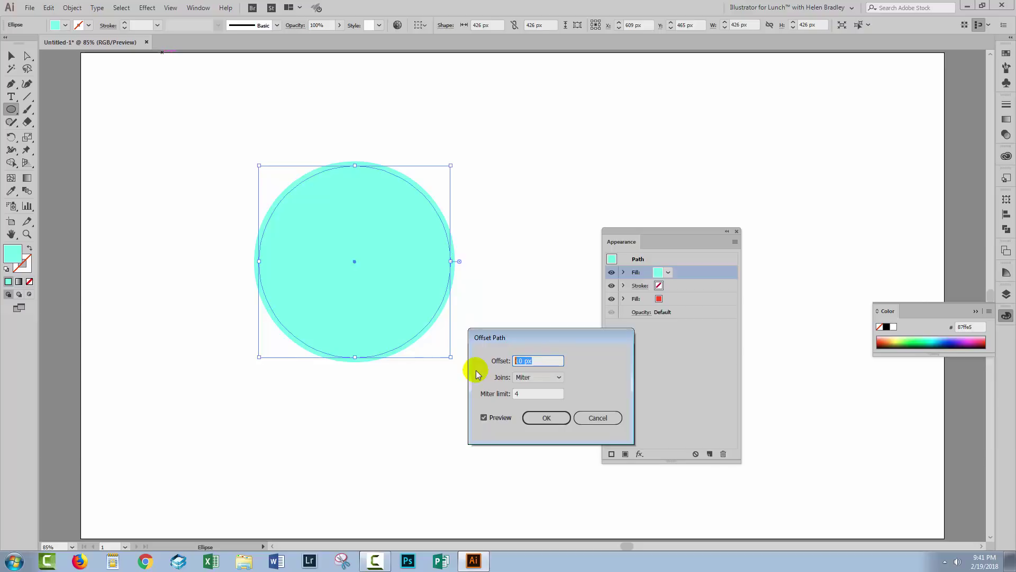
pyautogui.hotkey('shift', 'Down')
pyautogui.hotkey('shift', 'Down')
pyautogui.hotkey('shift', 'Down')
pyautogui.hotkey('shift', 'Down')
pyautogui.hotkey('shift', 'Down')
pyautogui.hotkey('shift', 'Down')
pyautogui.hotkey('shift', 'Down')
pyautogui.hotkey('shift', 'Down')
pyautogui.hotkey('shift', 'Down')
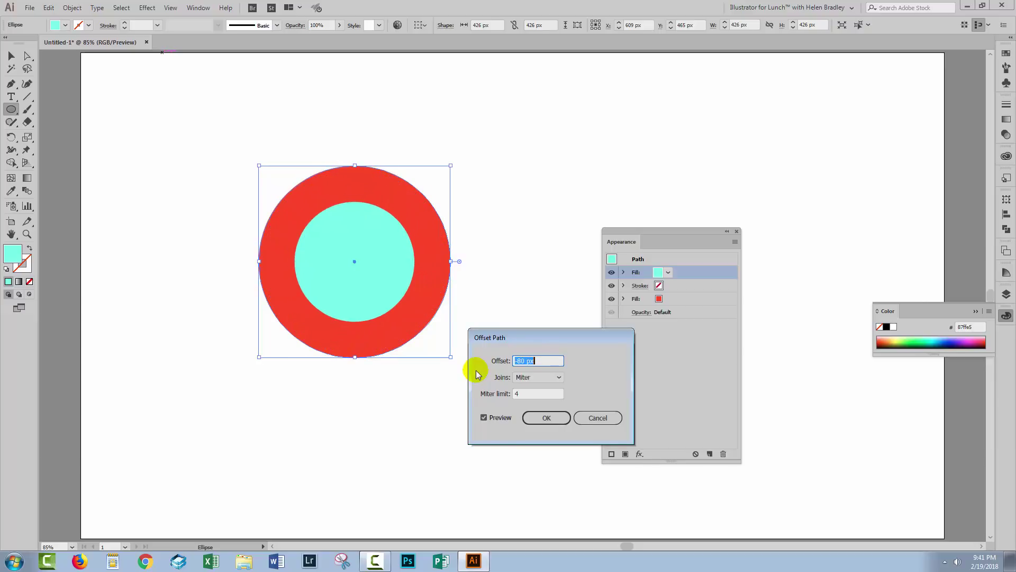
pyautogui.hotkey('shift', 'Down')
pyautogui.hotkey('shift', 'Down')
pyautogui.hotkey('shift', 'Down')
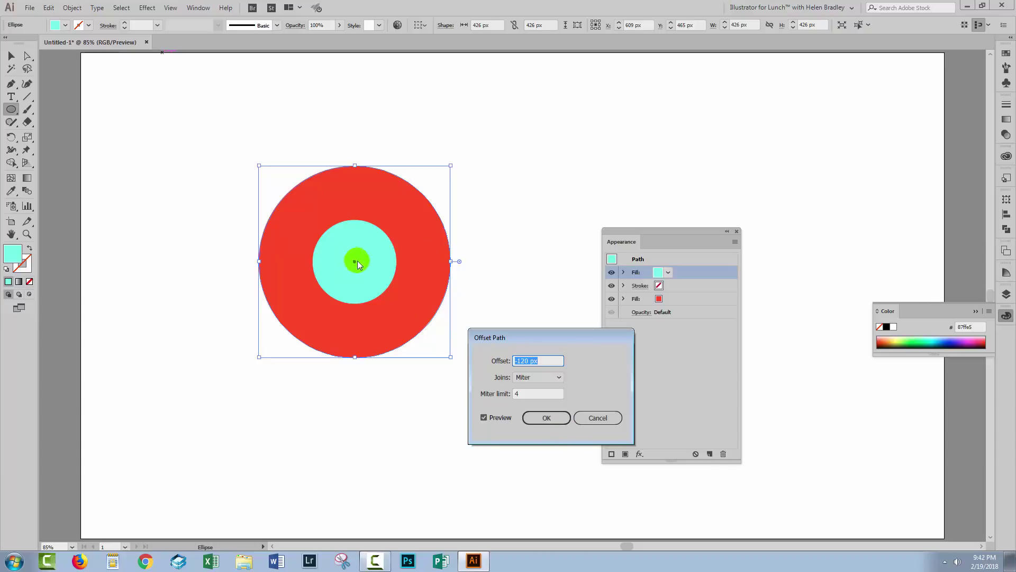
pyautogui.click(549, 418)
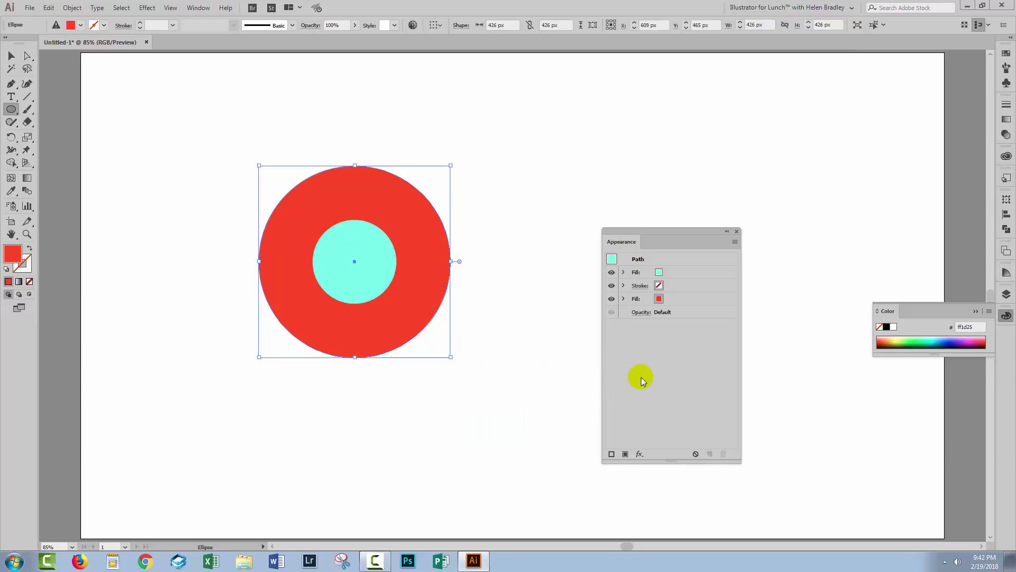
# - Lower the aqua fill's opacity to 0% so it becomes invisible
pyautogui.click(698, 272)
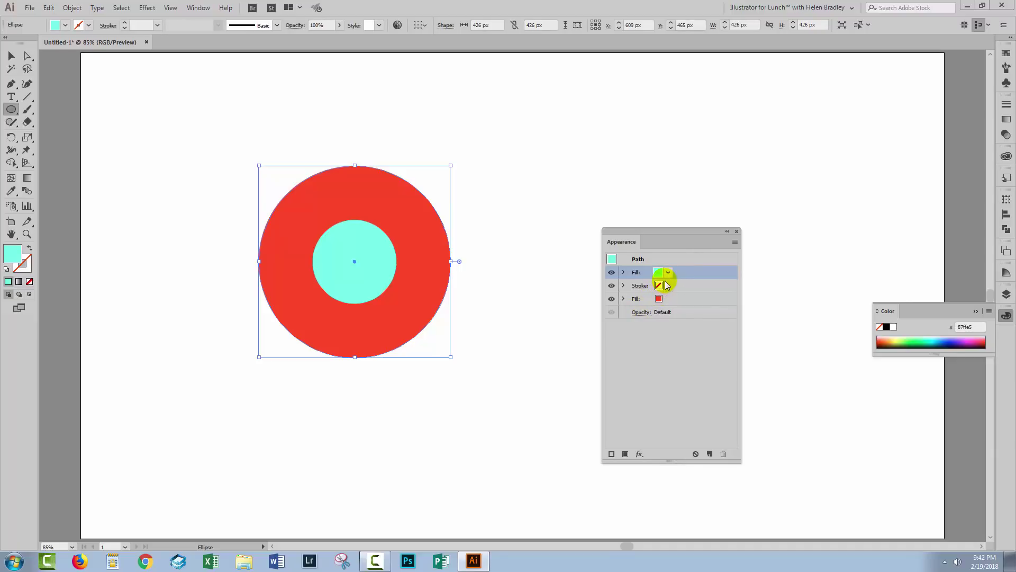
pyautogui.click(624, 273)
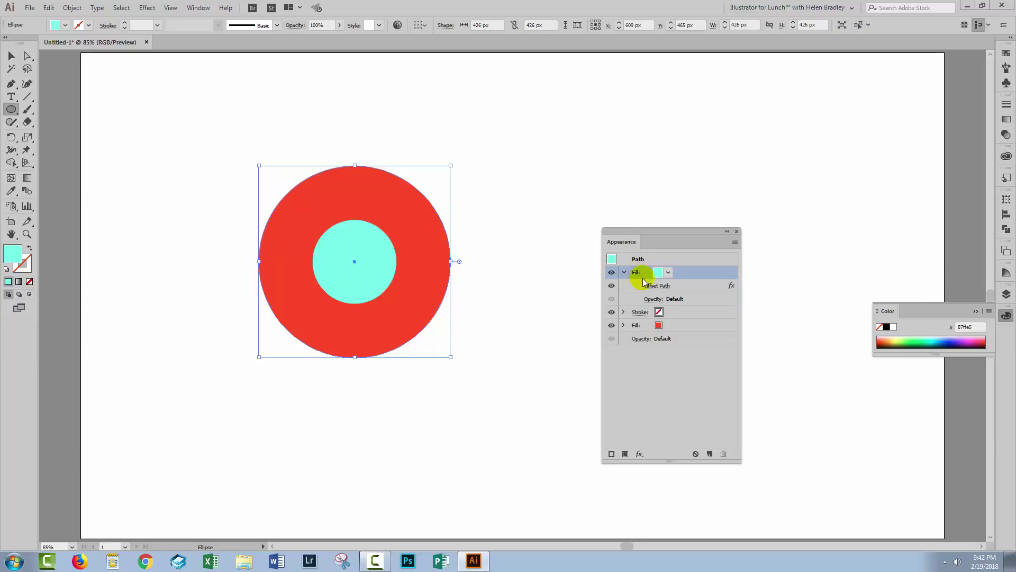
pyautogui.click(649, 300)
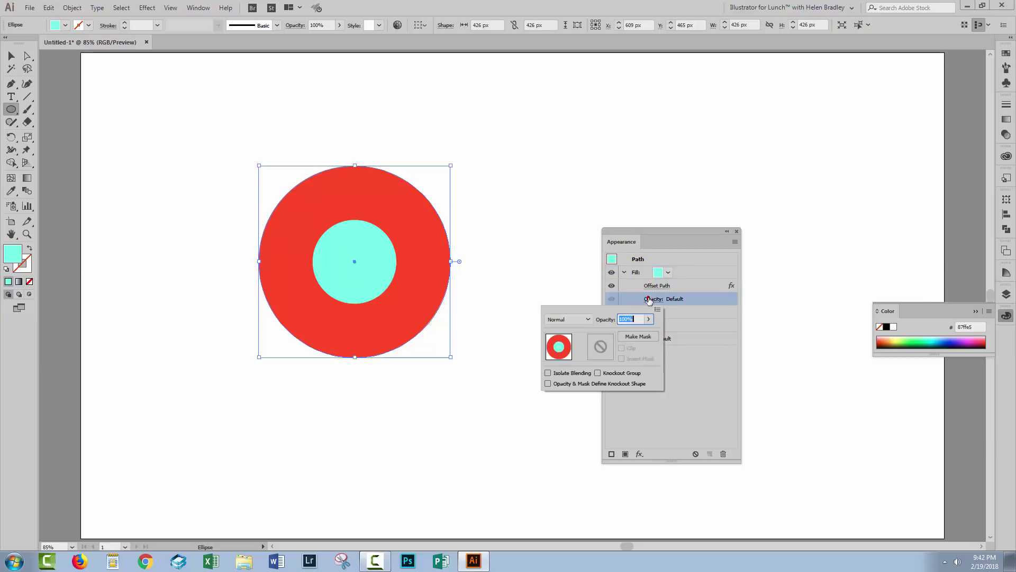
pyautogui.click(649, 319)
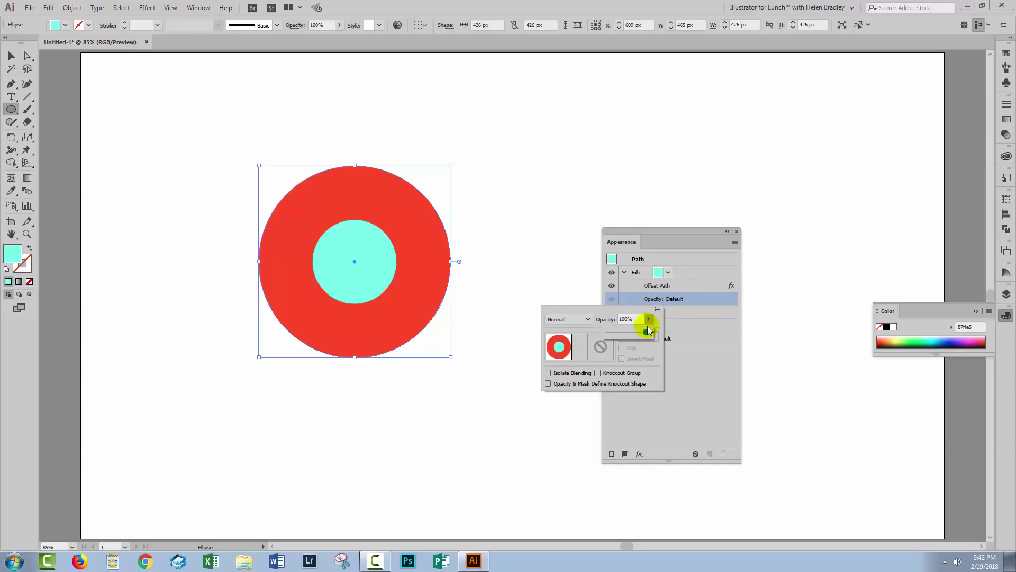
pyautogui.moveTo(647, 332); pyautogui.dragTo(608, 332)
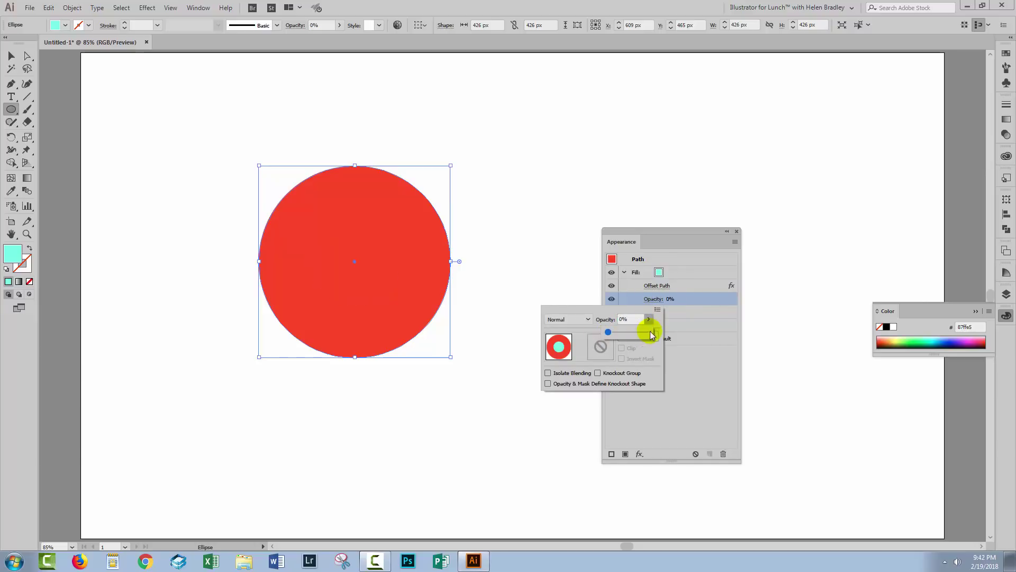
pyautogui.click(672, 299)
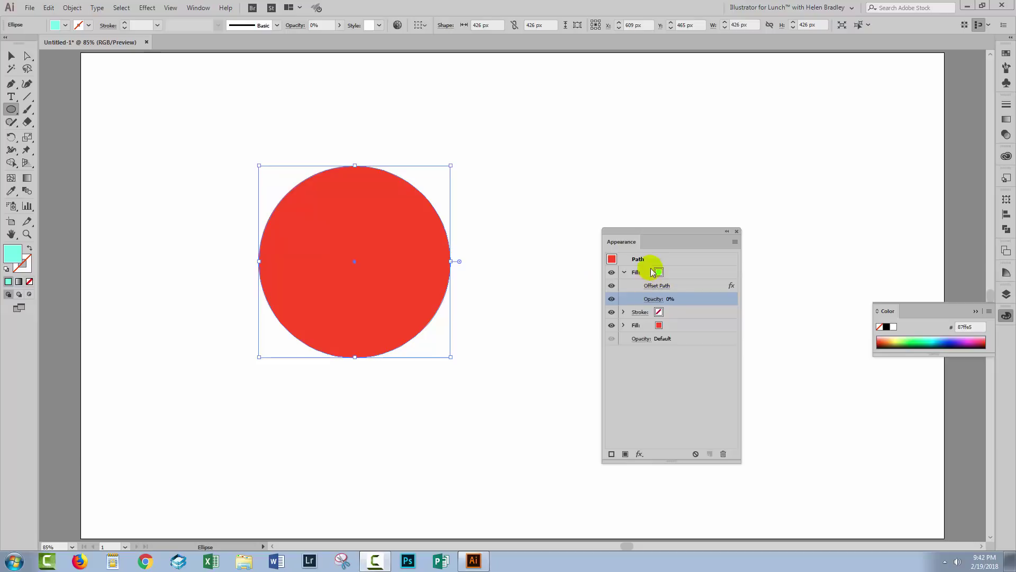
# - Expand and collapse the stroke and red fill rows in the Appearance panel
pyautogui.click(623, 312)
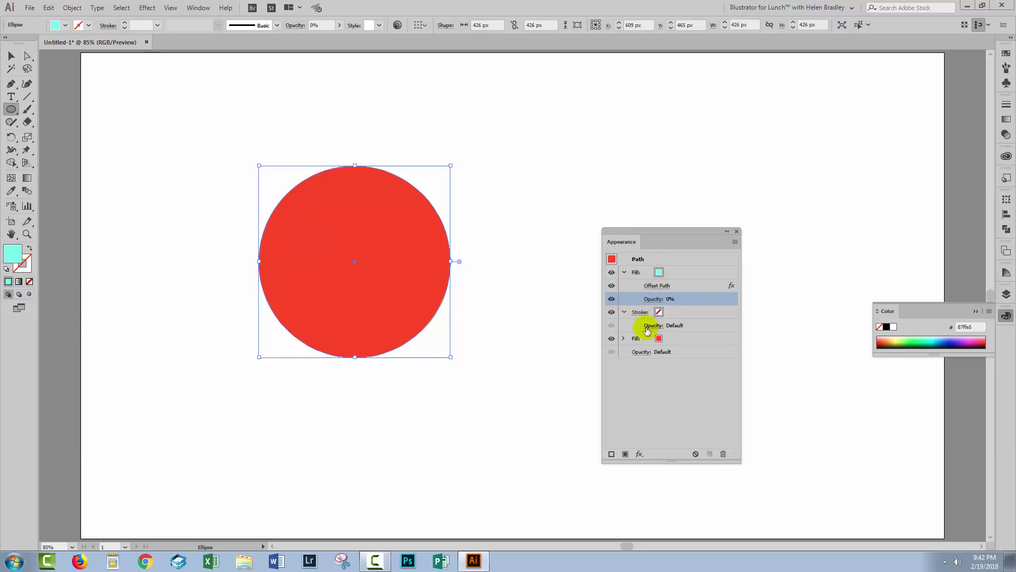
pyautogui.click(624, 313)
pyautogui.click(623, 325)
pyautogui.click(624, 326)
# - Turn on Knockout Group for the whole path so the invisible fill punches out the centre
pyautogui.click(623, 272)
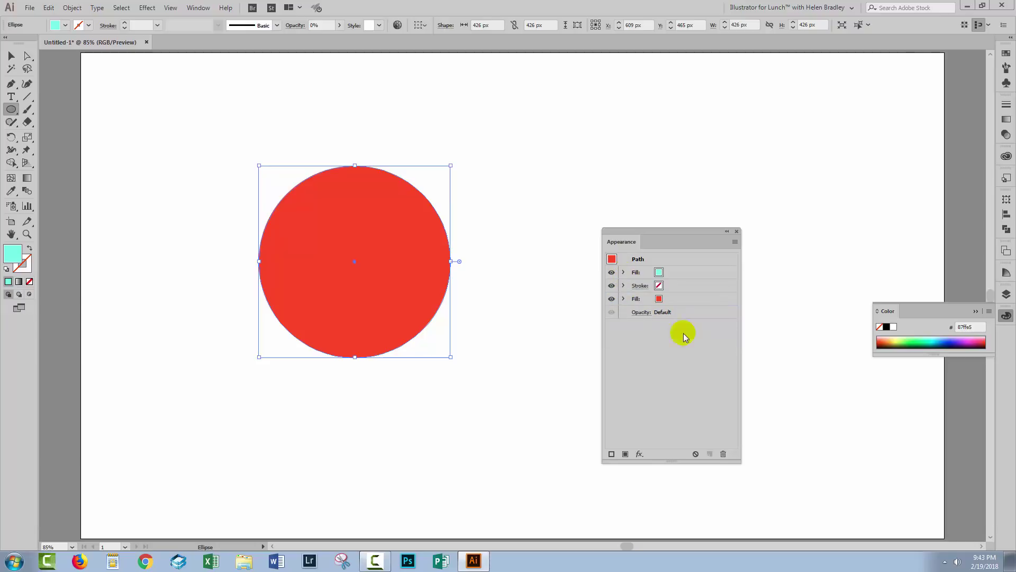
pyautogui.click(641, 312)
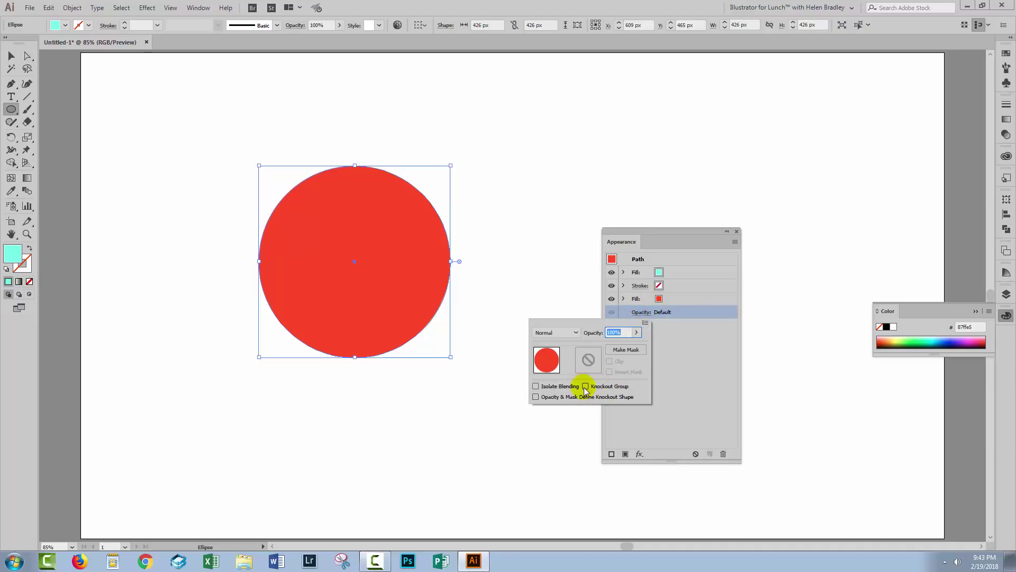
pyautogui.click(586, 387)
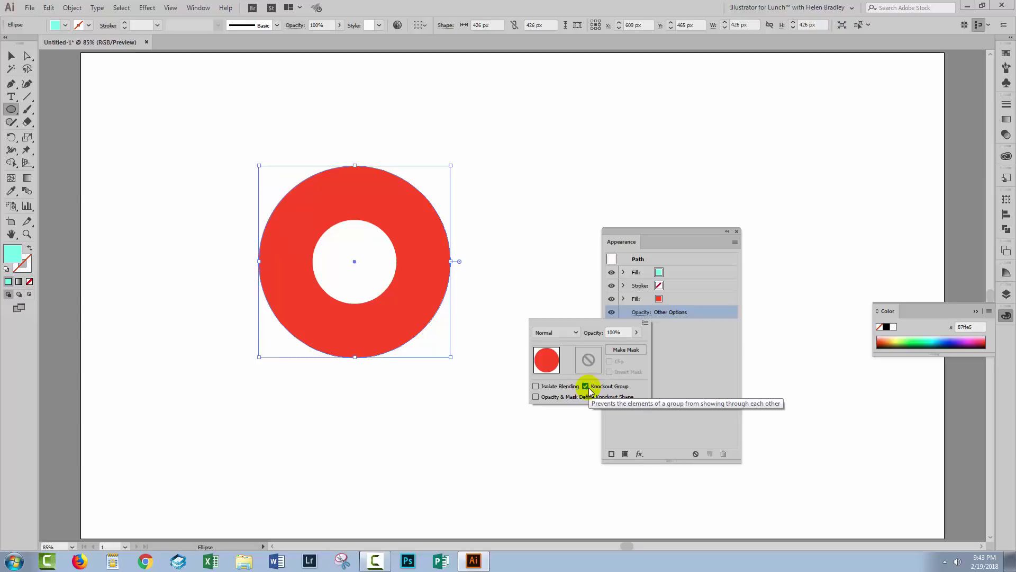
pyautogui.click(586, 389)
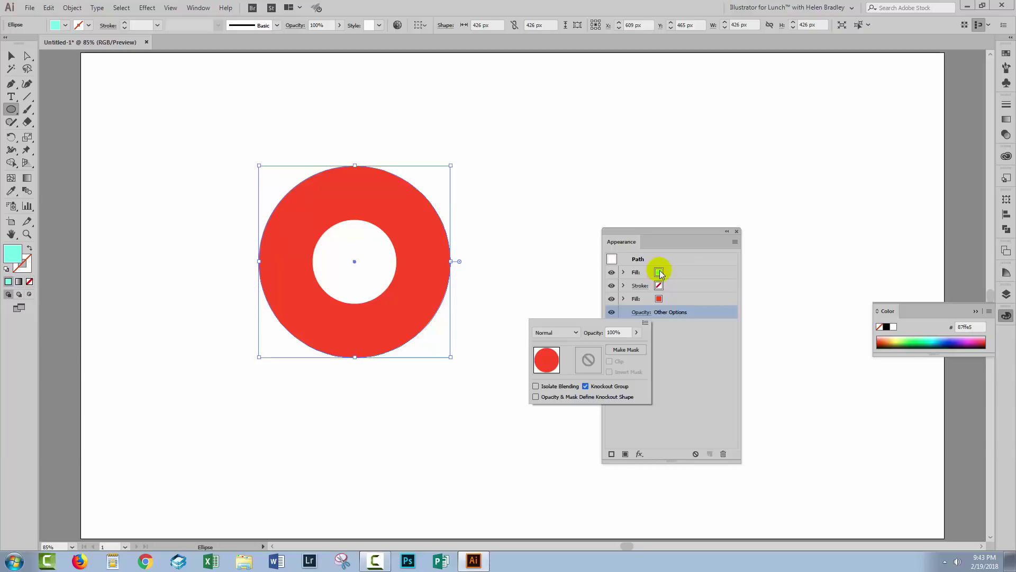
pyautogui.moveTo(613, 242); pyautogui.dragTo(168, 275)
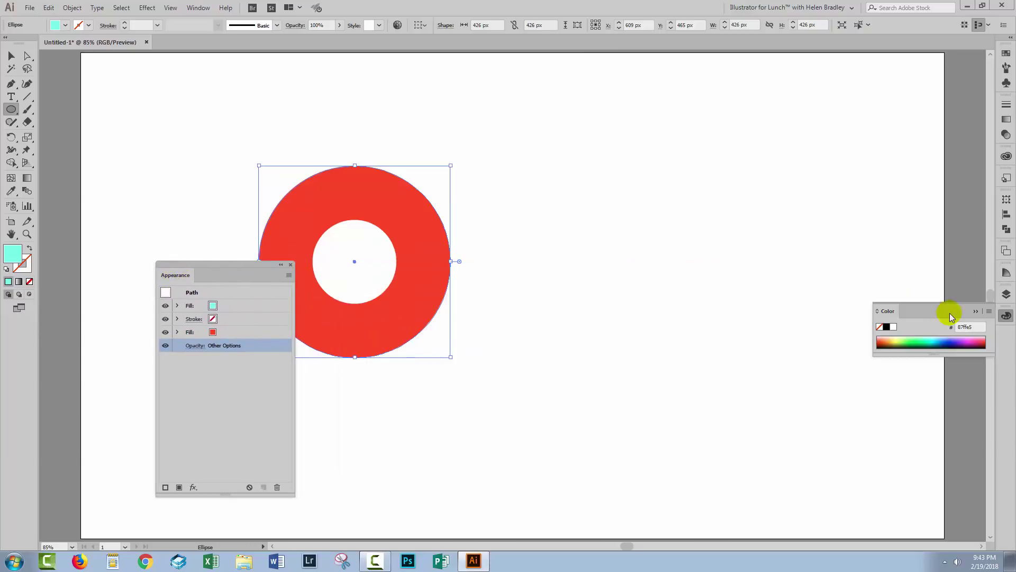
# - Draw a second circle right of the ring and reset it to default fill and stroke
pyautogui.click(975, 312)
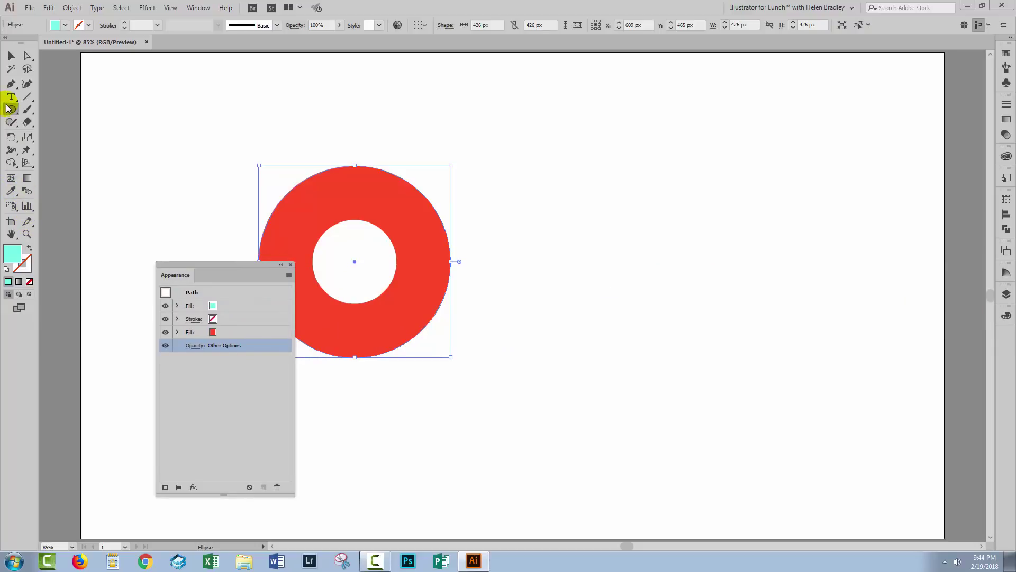
pyautogui.moveTo(618, 218); pyautogui.dragTo(800, 401)
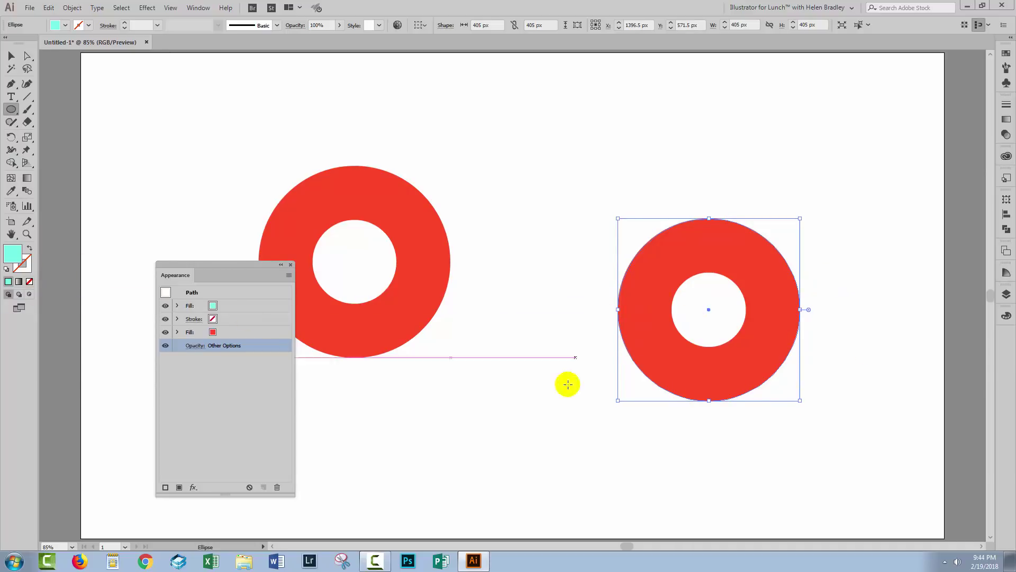
pyautogui.press('d')
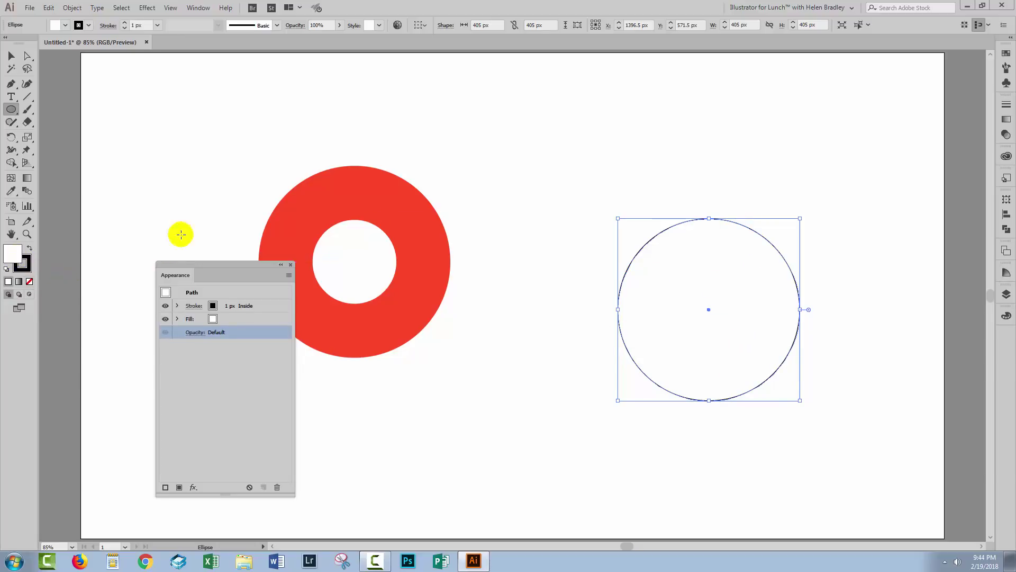
# - Give the new circle a teal fill and a light teal stroke of 43 px
pyautogui.click(1006, 53)
pyautogui.click(938, 162)
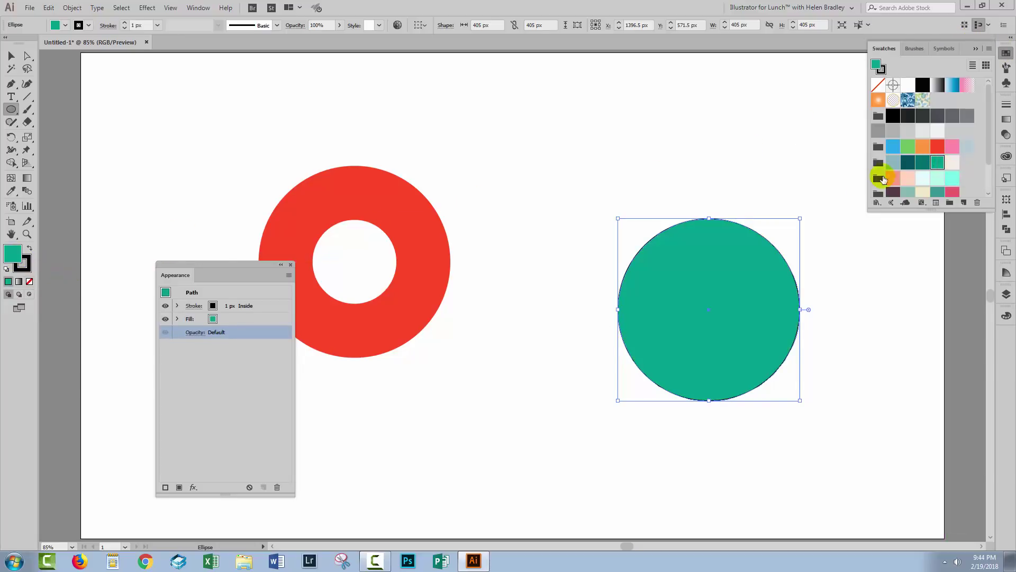
pyautogui.click(23, 265)
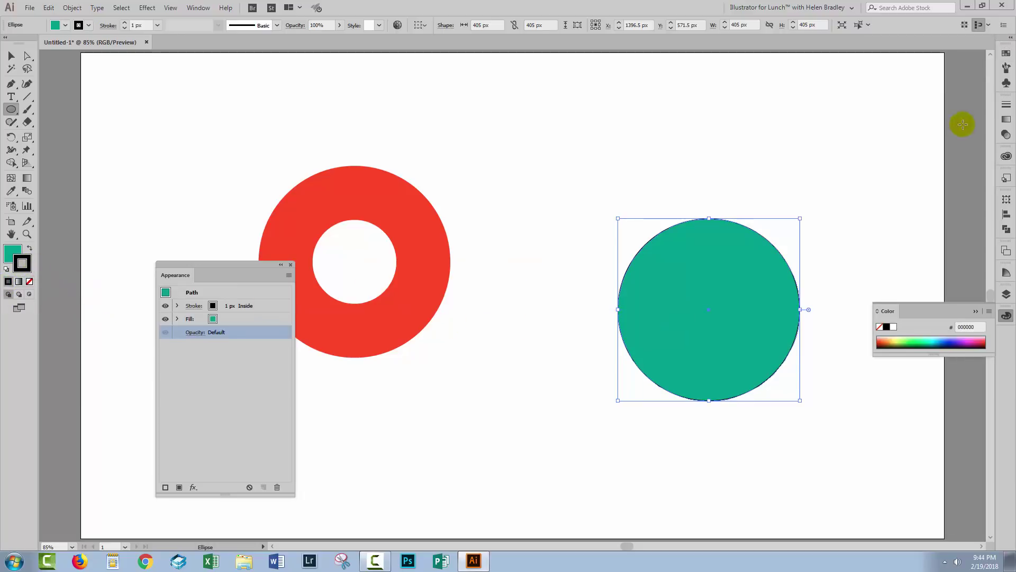
pyautogui.click(1006, 53)
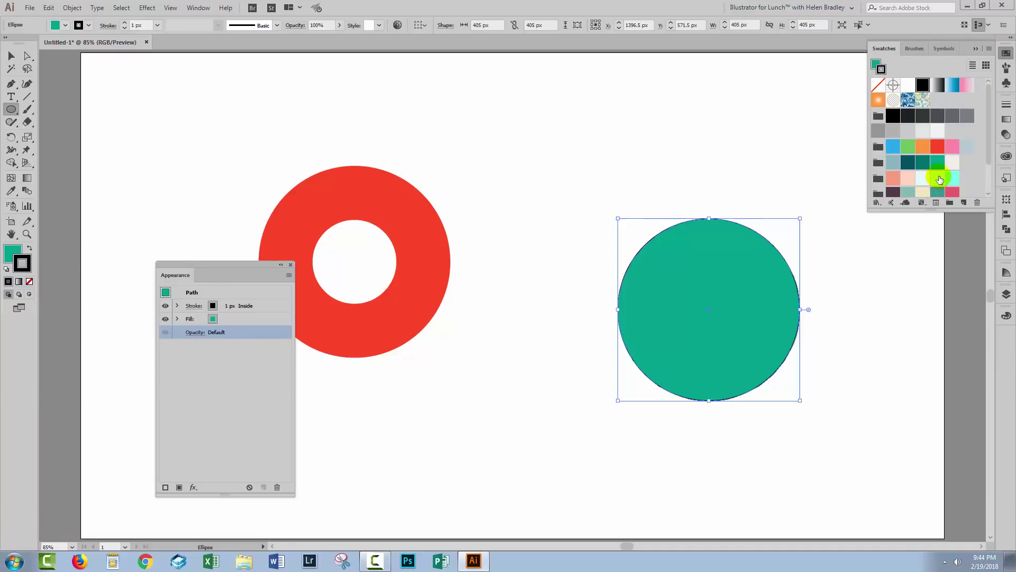
pyautogui.click(908, 192)
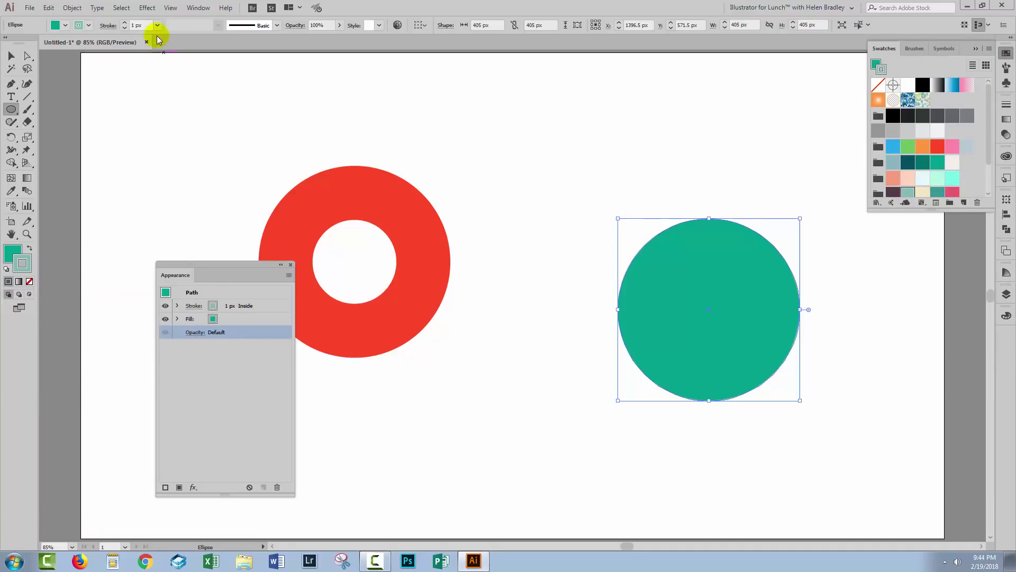
pyautogui.moveTo(124, 23); pyautogui.dragTo(125, 22)
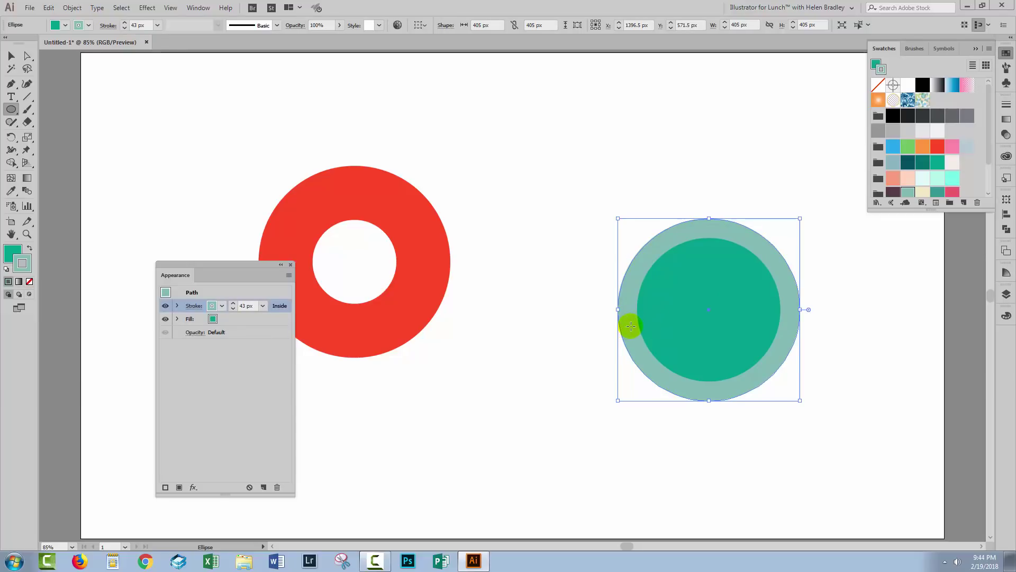
# - Center-align the stroke and make it a dashed line with 0 px dash length
pyautogui.click(192, 307)
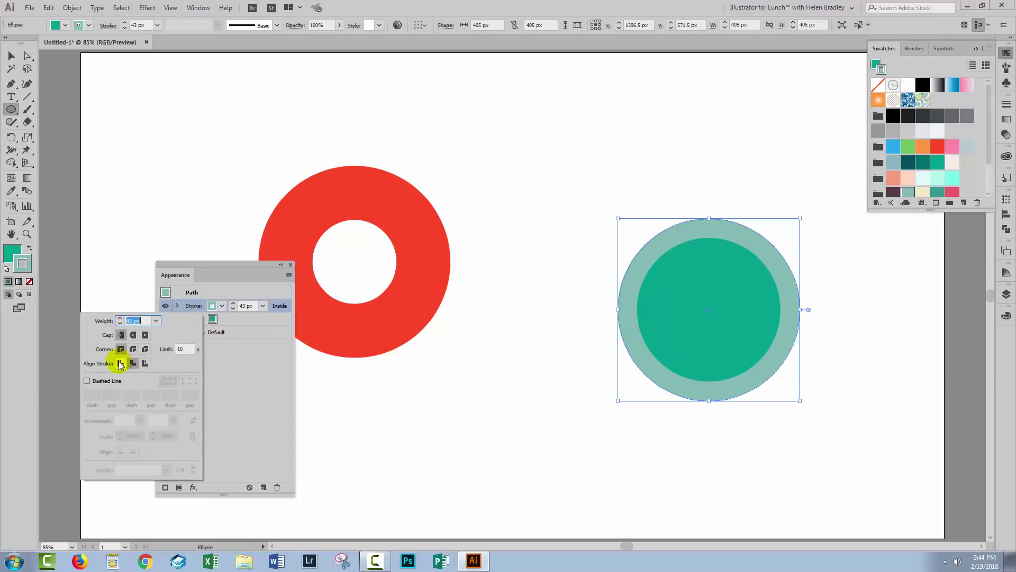
pyautogui.click(121, 363)
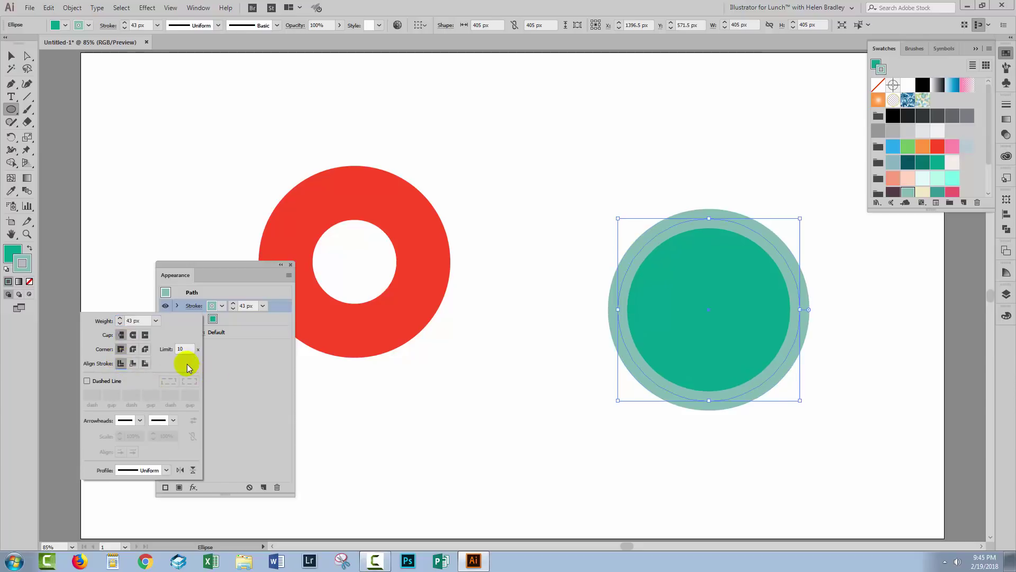
pyautogui.click(87, 381)
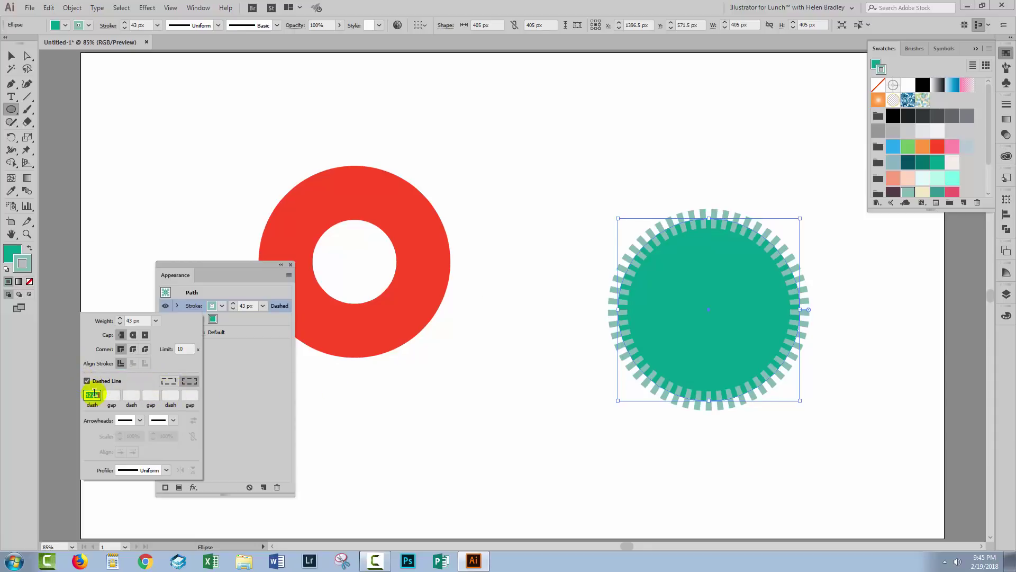
pyautogui.write('0')
pyautogui.press('Tab')
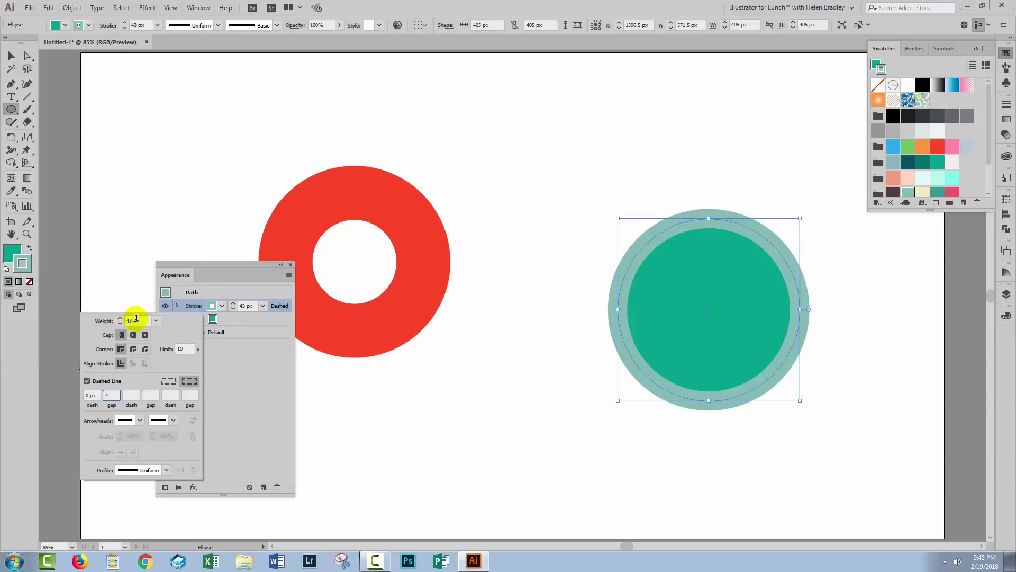
# - Give the dashes round caps and widen the gap between dots to 46 px
pyautogui.write('40')
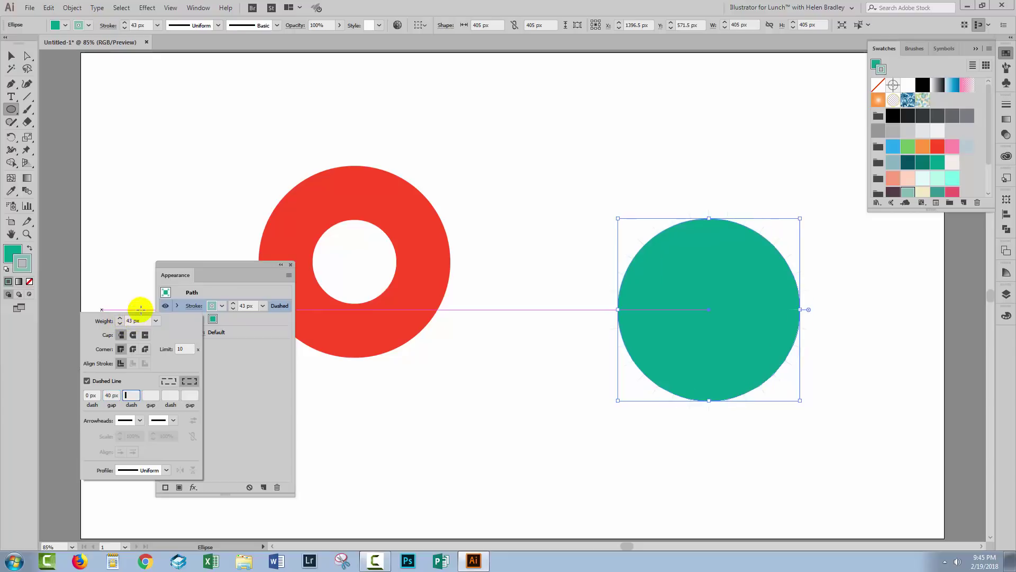
pyautogui.click(133, 335)
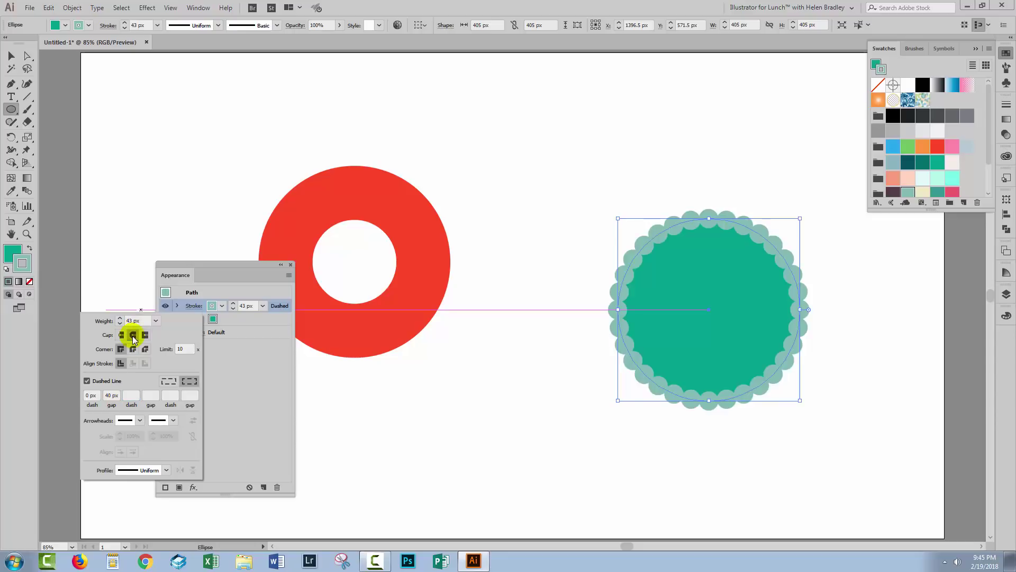
pyautogui.click(113, 396)
pyautogui.press('Up')
pyautogui.press('Up')
pyautogui.press('Up')
pyautogui.press('Up')
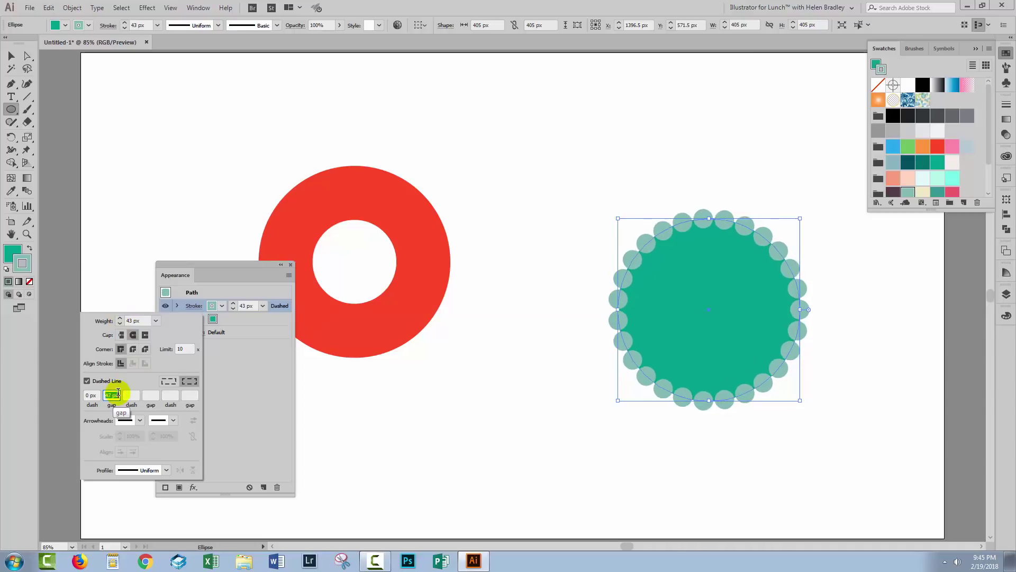
pyautogui.press('Up')
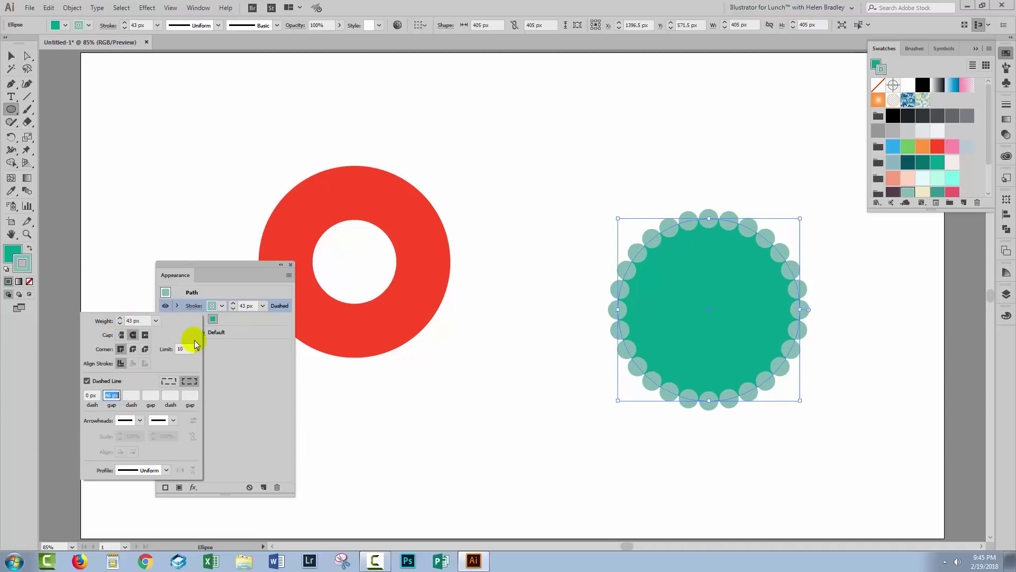
# - Move the dashed stroke below the fill in the Appearance panel and select it
pyautogui.click(257, 356)
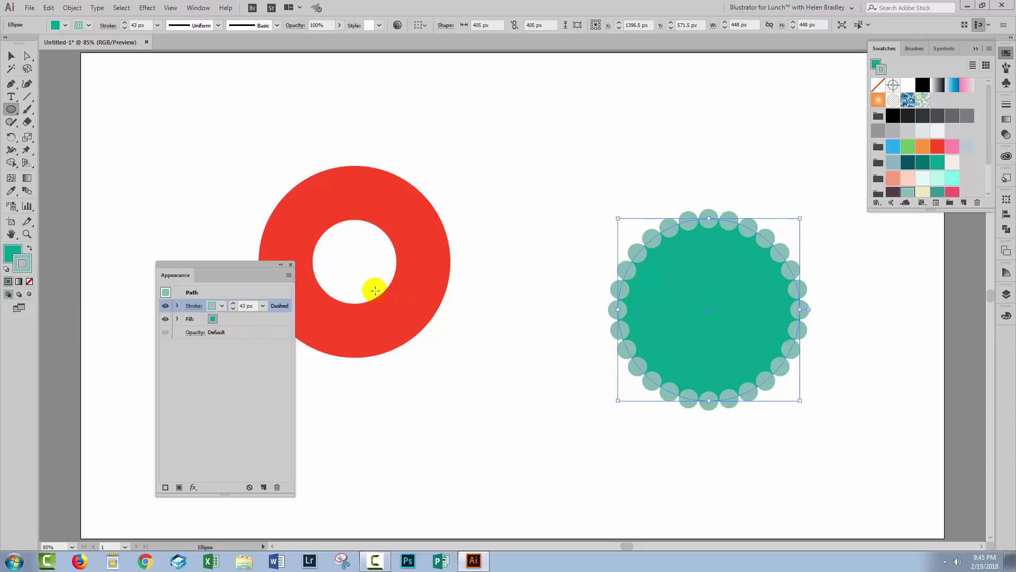
pyautogui.moveTo(282, 306); pyautogui.dragTo(280, 325)
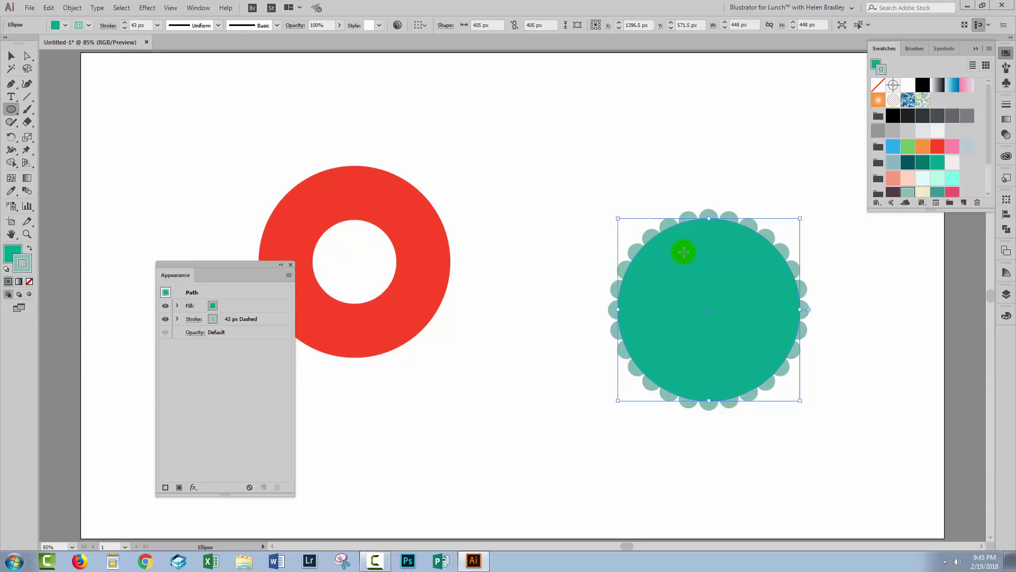
pyautogui.click(258, 318)
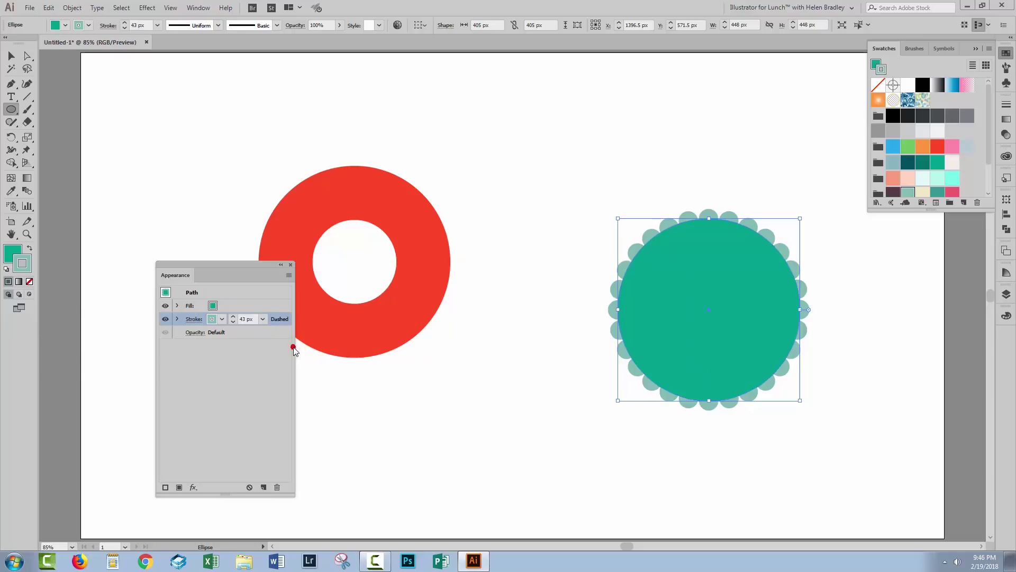
# - Duplicate the dashed stroke, making the top copy white at 25 px
pyautogui.click(263, 488)
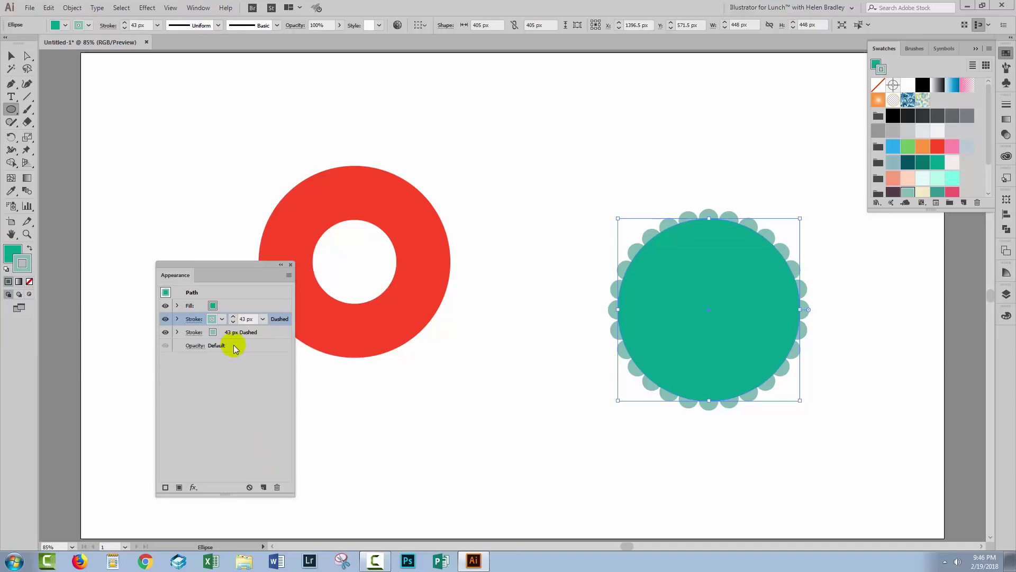
pyautogui.click(218, 319)
pyautogui.click(125, 337)
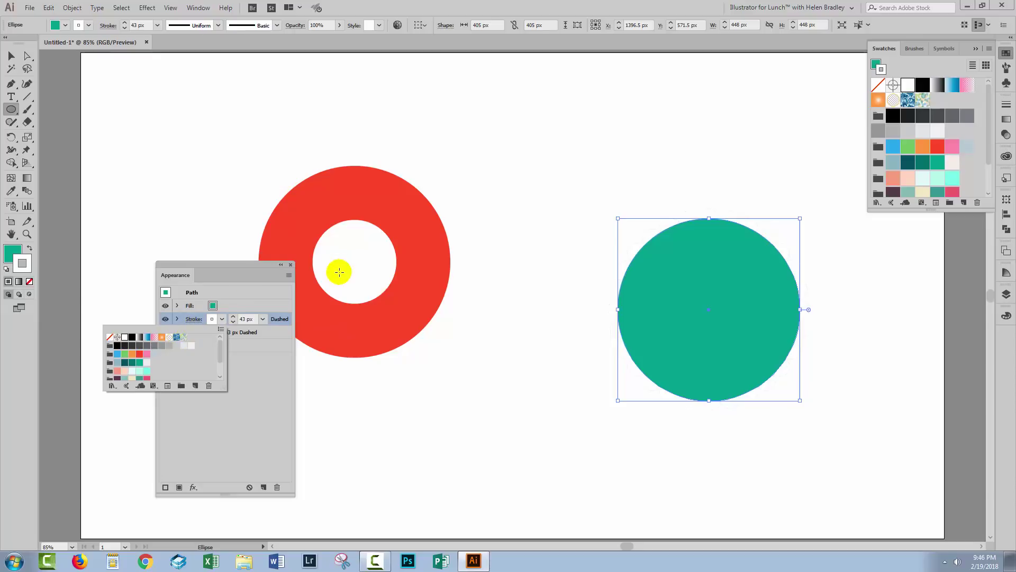
pyautogui.click(278, 359)
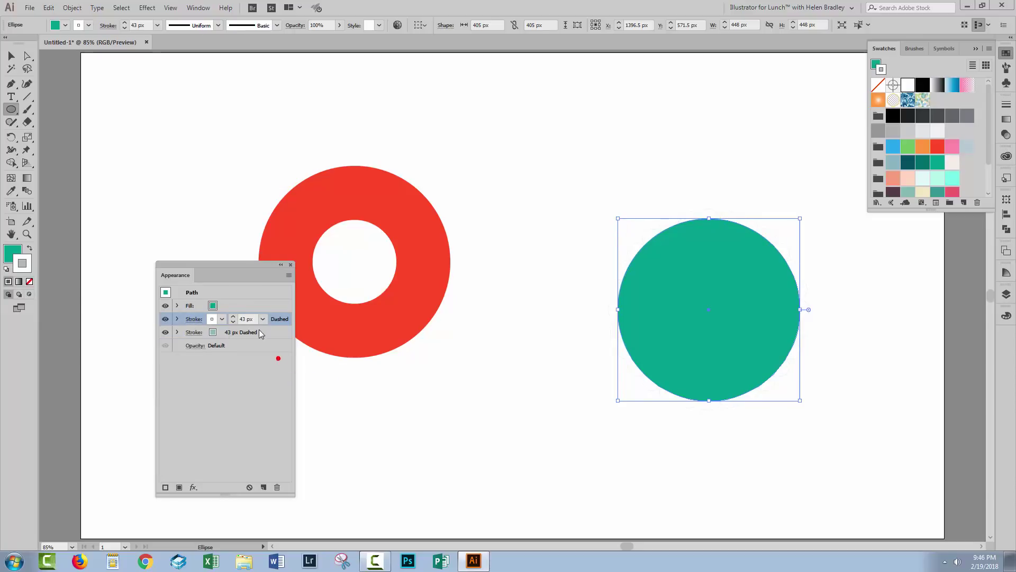
pyautogui.click(233, 321)
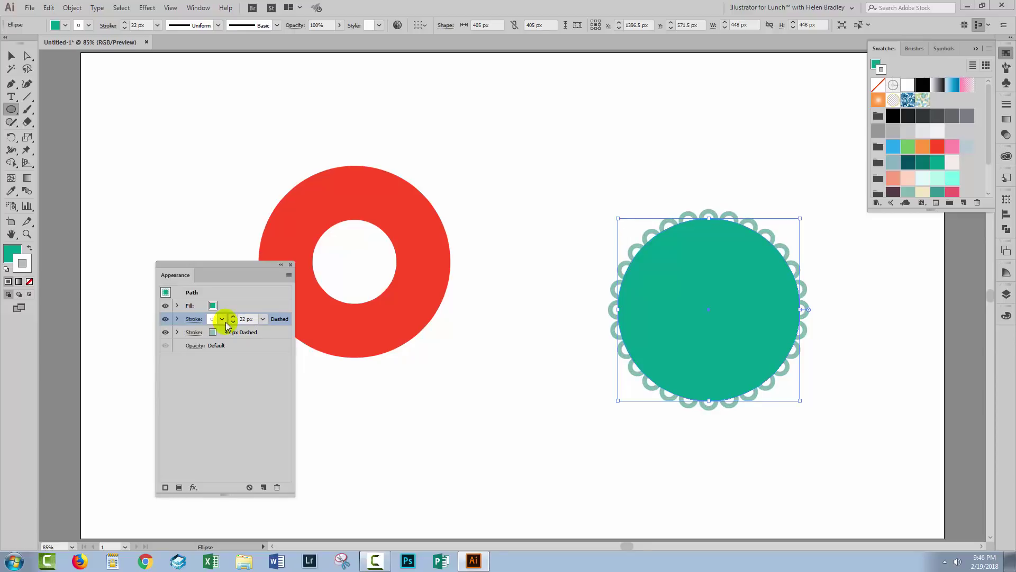
# - Thin the top dashed stroke down to 16 px
pyautogui.click(186, 321)
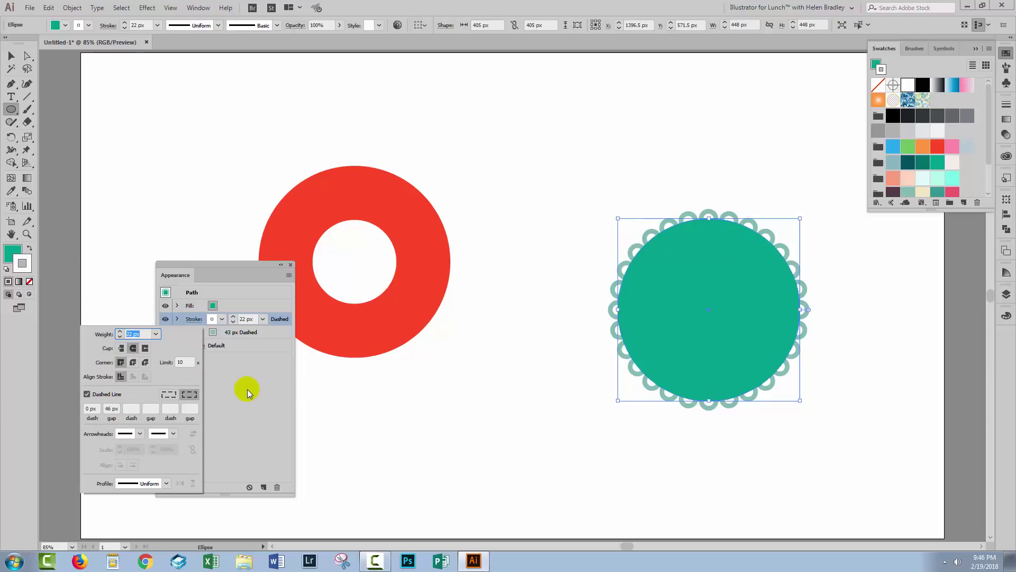
pyautogui.click(233, 323)
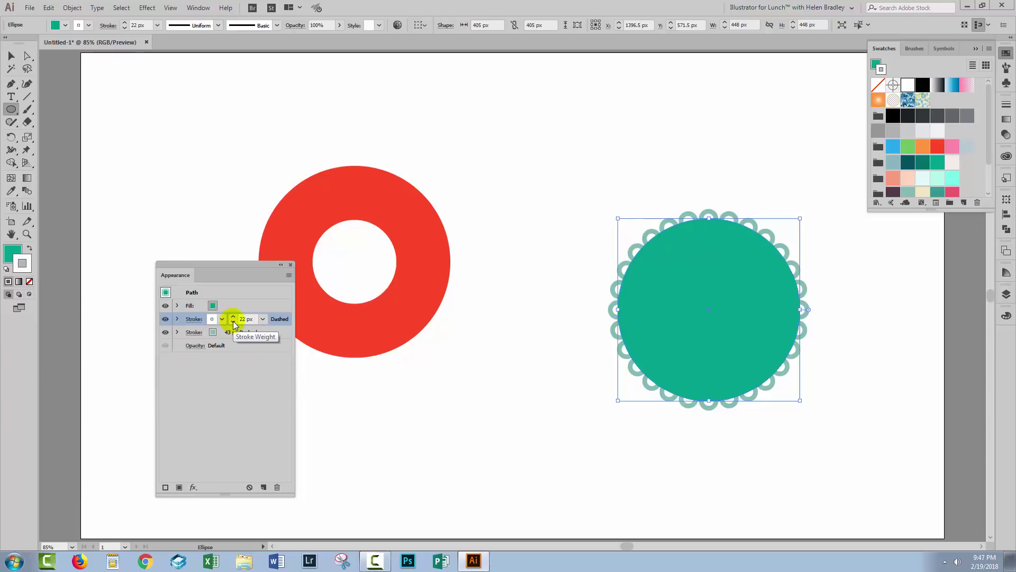
pyautogui.click(233, 322)
pyautogui.click(233, 322)
pyautogui.click(233, 322)
pyautogui.click(233, 322)
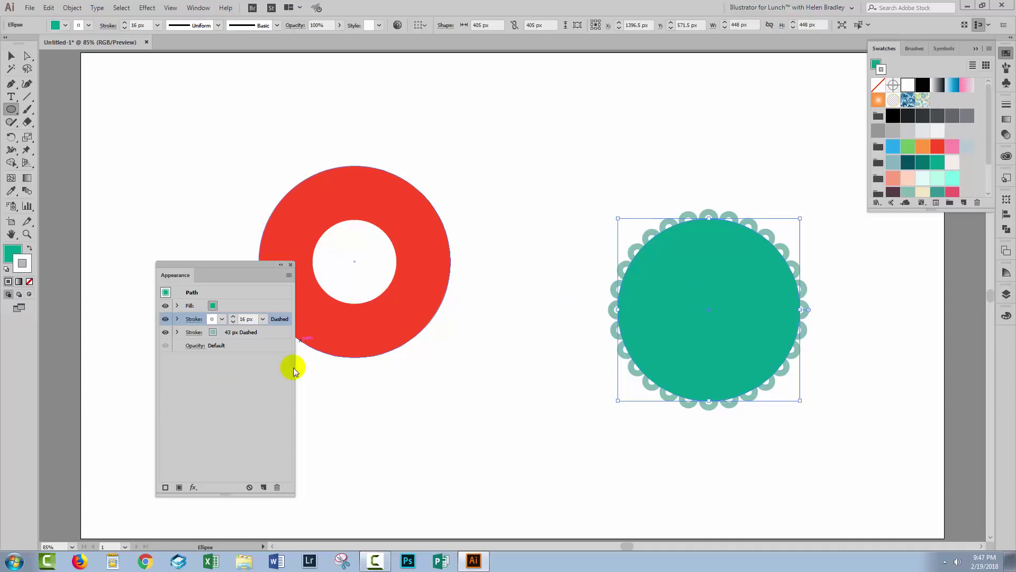
pyautogui.click(231, 369)
pyautogui.click(214, 318)
# - Color the top dashed stroke pink
pyautogui.click(220, 318)
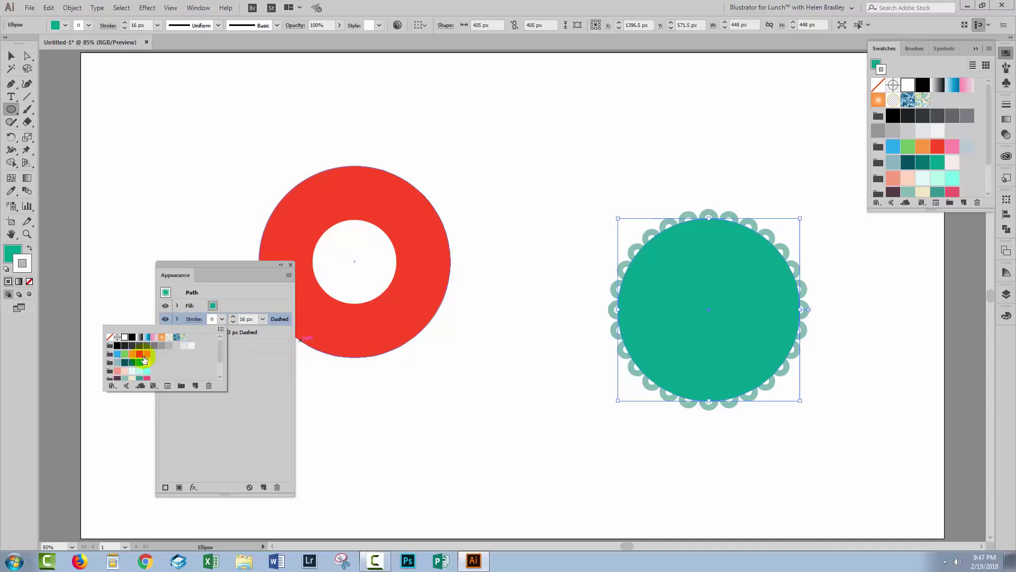
pyautogui.click(147, 353)
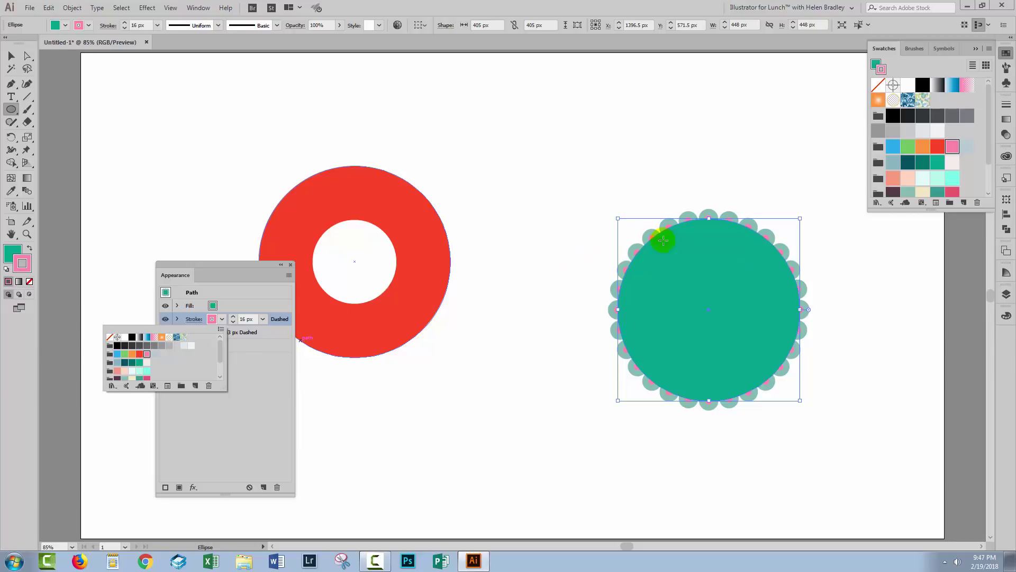
pyautogui.click(260, 402)
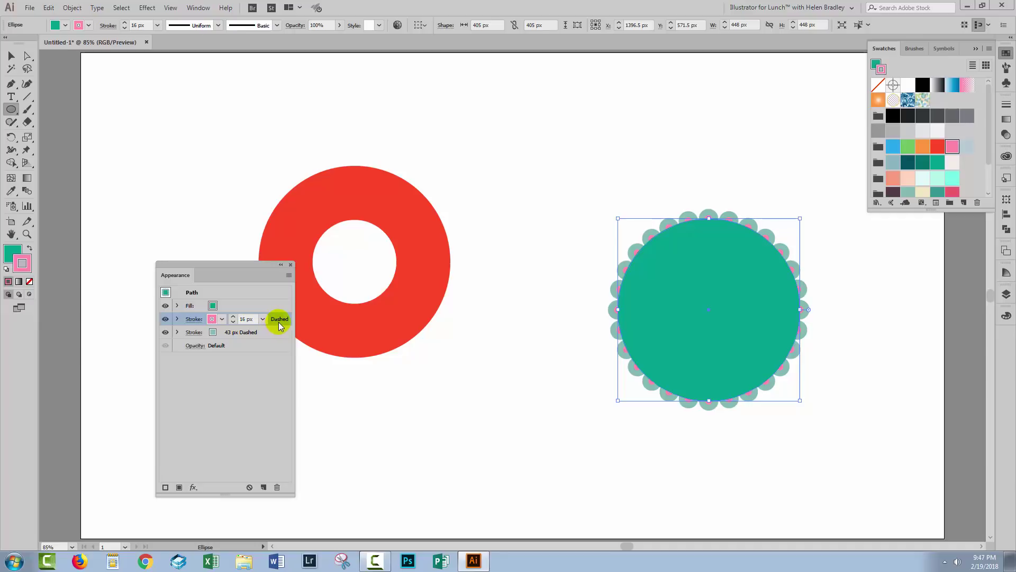
# - Set the pink stroke's opacity to 0% and enable Knockout Group for the circle
pyautogui.click(177, 318)
pyautogui.click(207, 333)
pyautogui.click(203, 352)
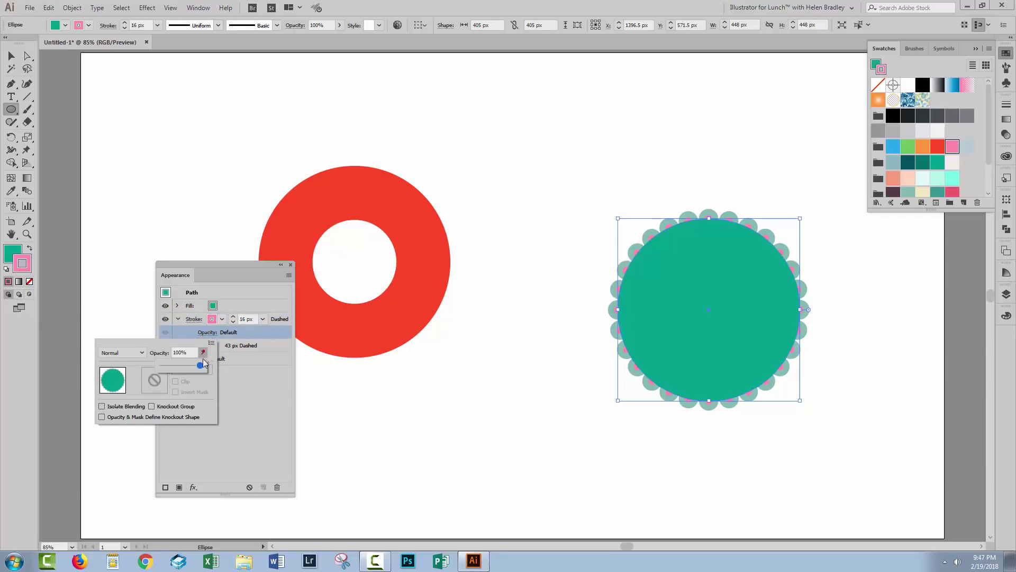
pyautogui.moveTo(200, 365); pyautogui.dragTo(150, 364)
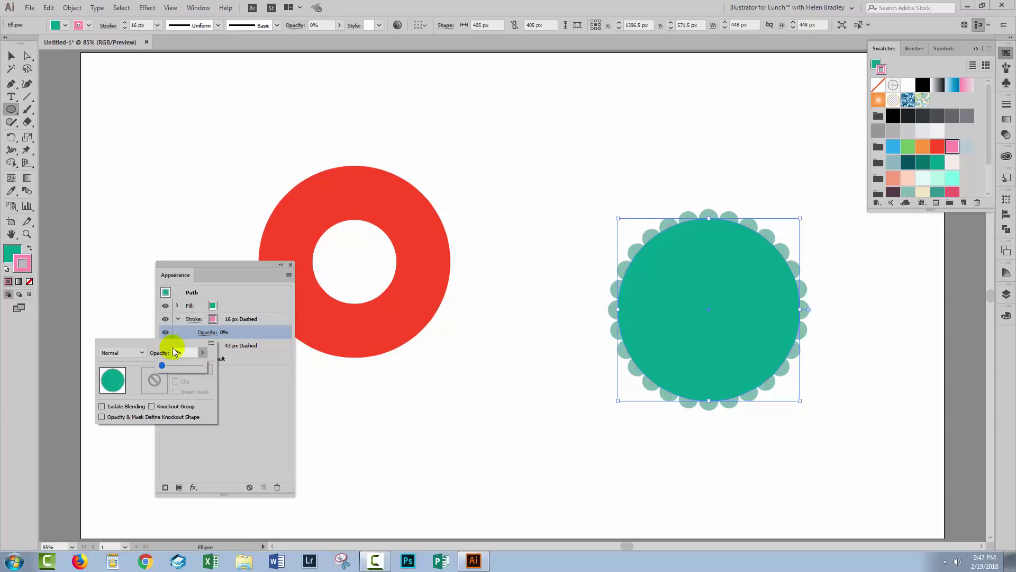
pyautogui.click(263, 390)
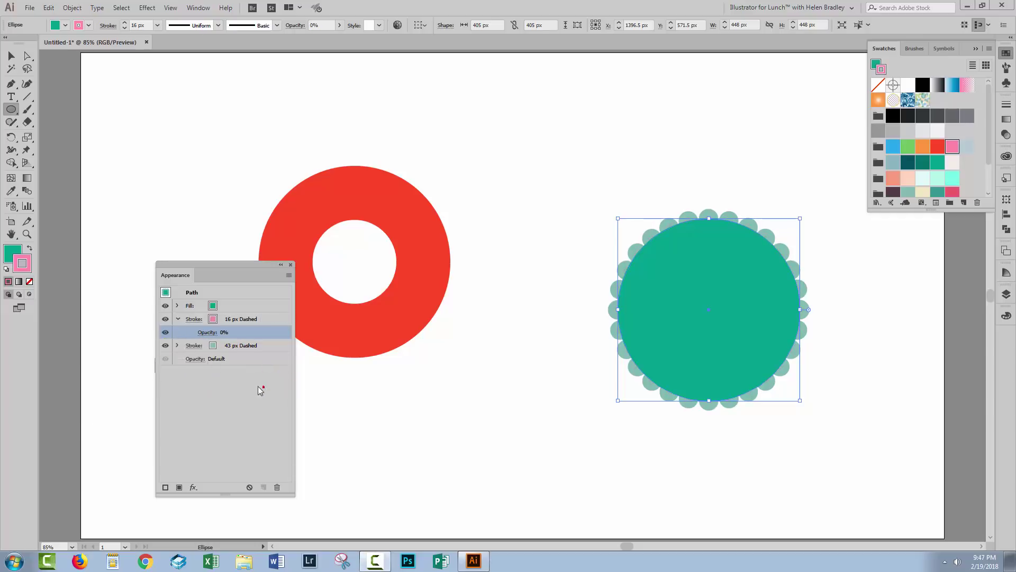
pyautogui.click(191, 360)
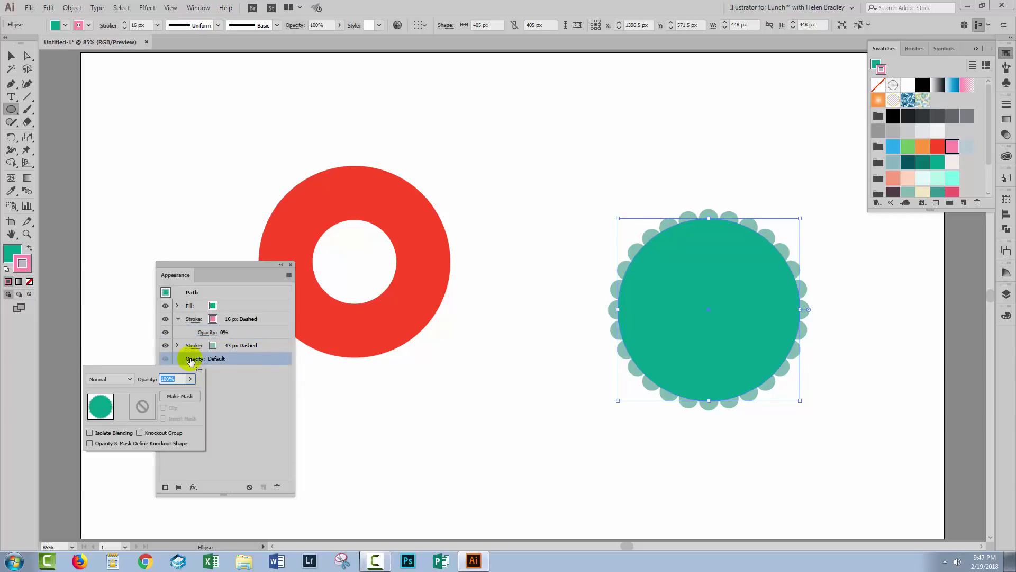
pyautogui.click(140, 433)
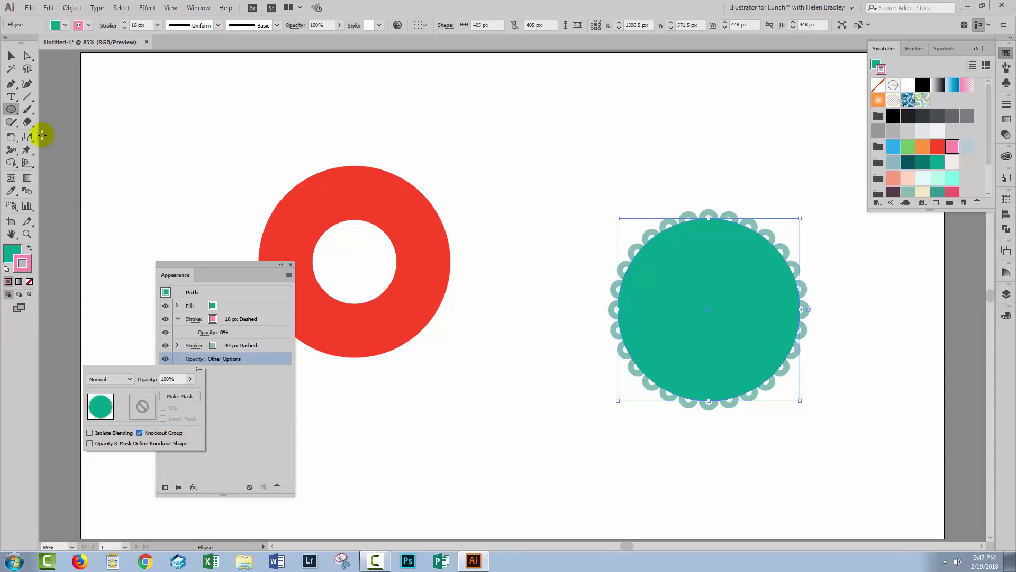
# - Draw a large 796 px square across the artboard centre
pyautogui.click(11, 110)
pyautogui.click(58, 109)
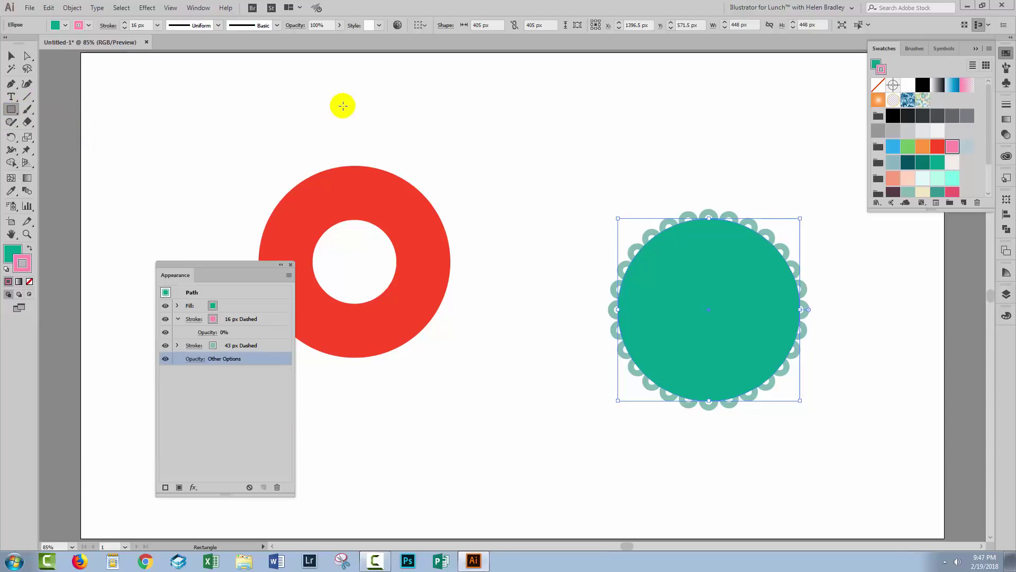
pyautogui.moveTo(357, 110)
pyautogui.mouseDown()
pyautogui.moveTo(424, 228)
pyautogui.moveTo(692, 461)
pyautogui.moveTo(715, 467)
pyautogui.mouseUp()
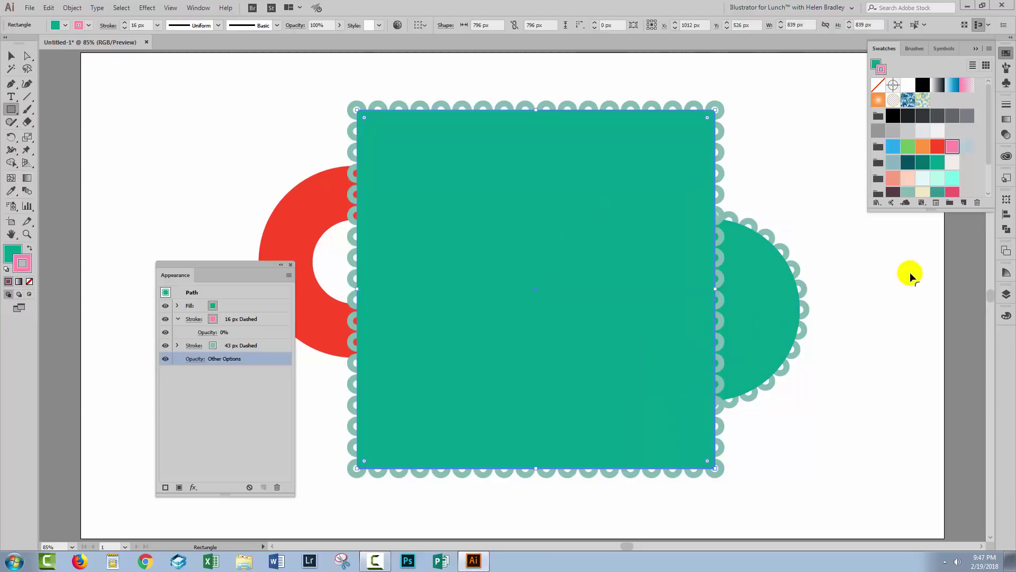
# - Give the square a black fill with no stroke and send it behind both shapes
pyautogui.press('d')
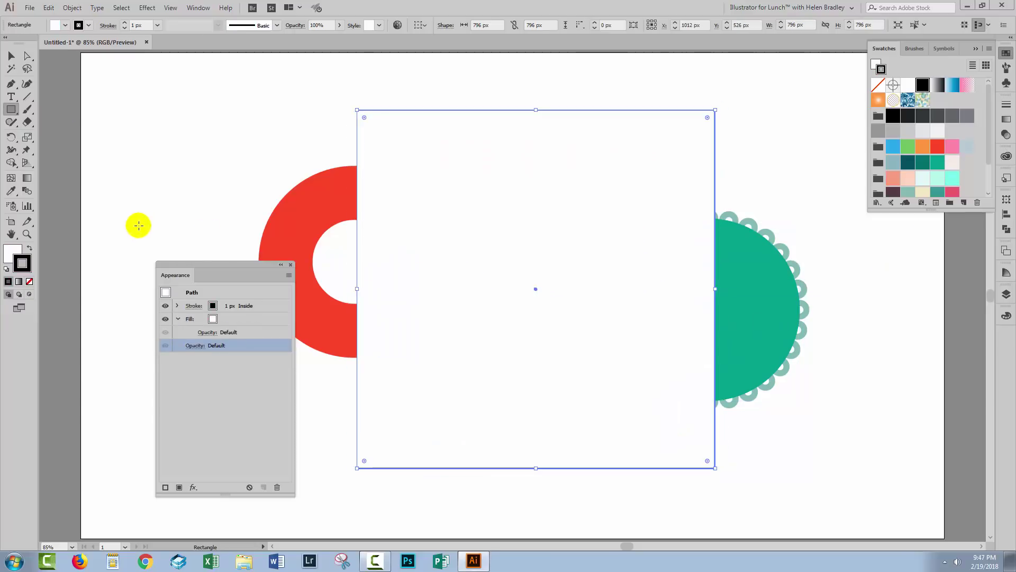
pyautogui.click(30, 248)
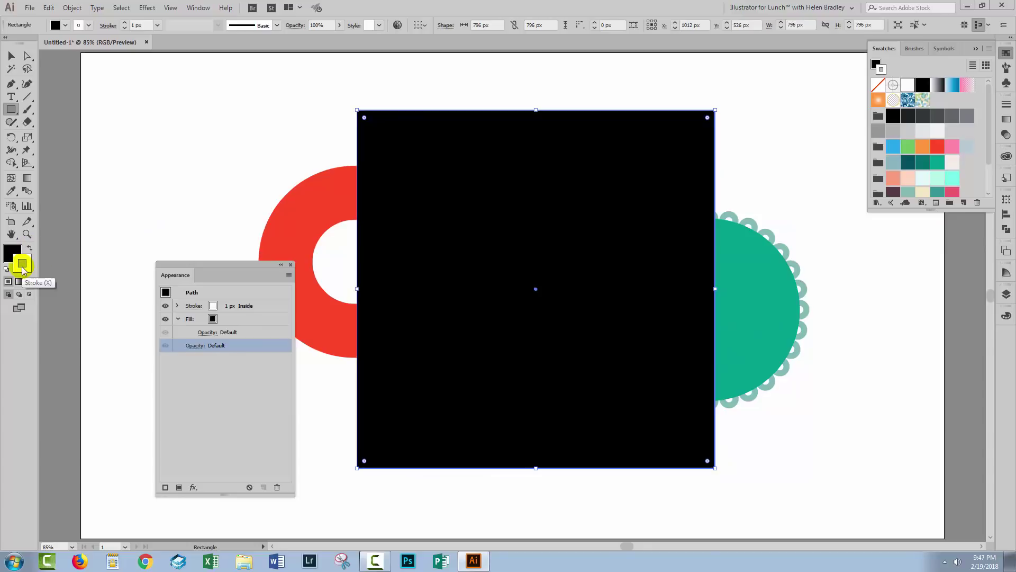
pyautogui.click(29, 281)
pyautogui.click(8, 281)
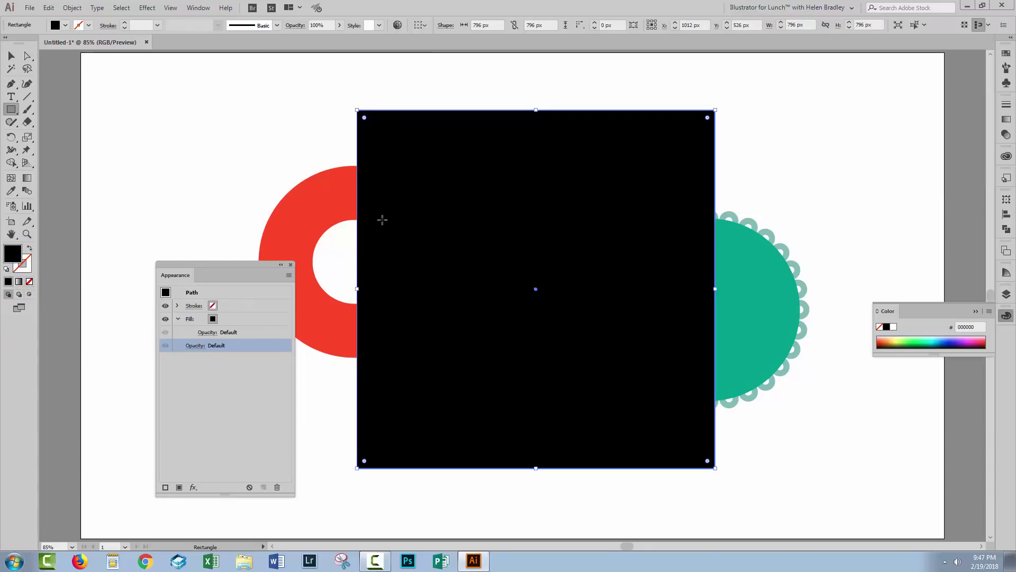
pyautogui.click(72, 8)
pyautogui.moveTo(90, 32)
pyautogui.click(241, 67)
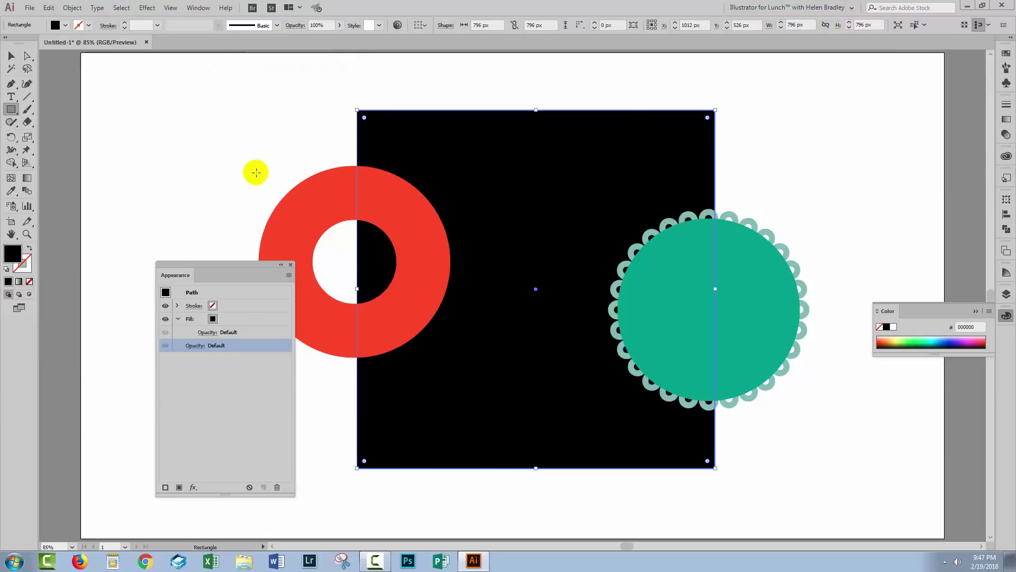
# - Deselect the square and move the red ring up and left over its edge
pyautogui.click(11, 56)
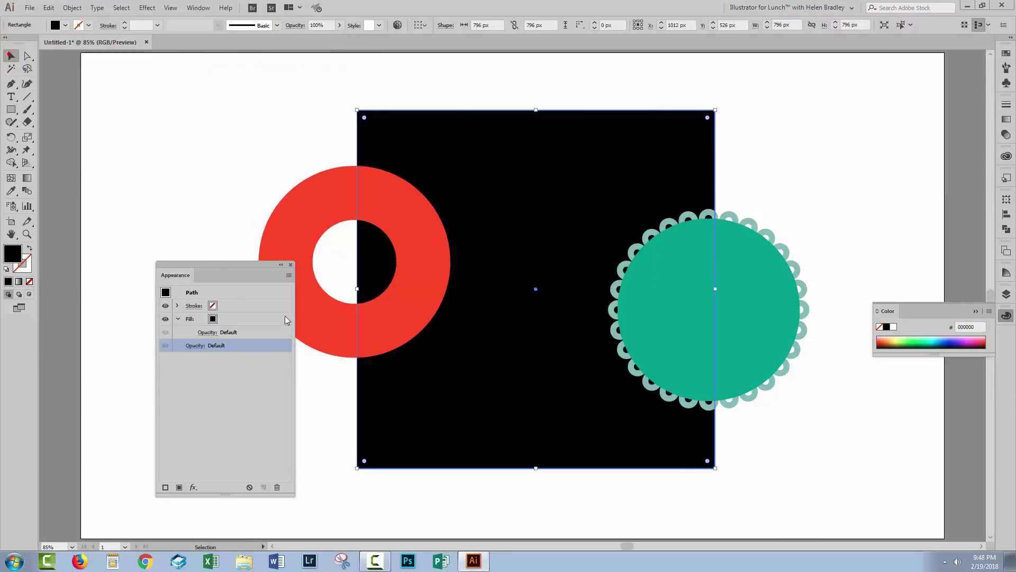
pyautogui.click(773, 471)
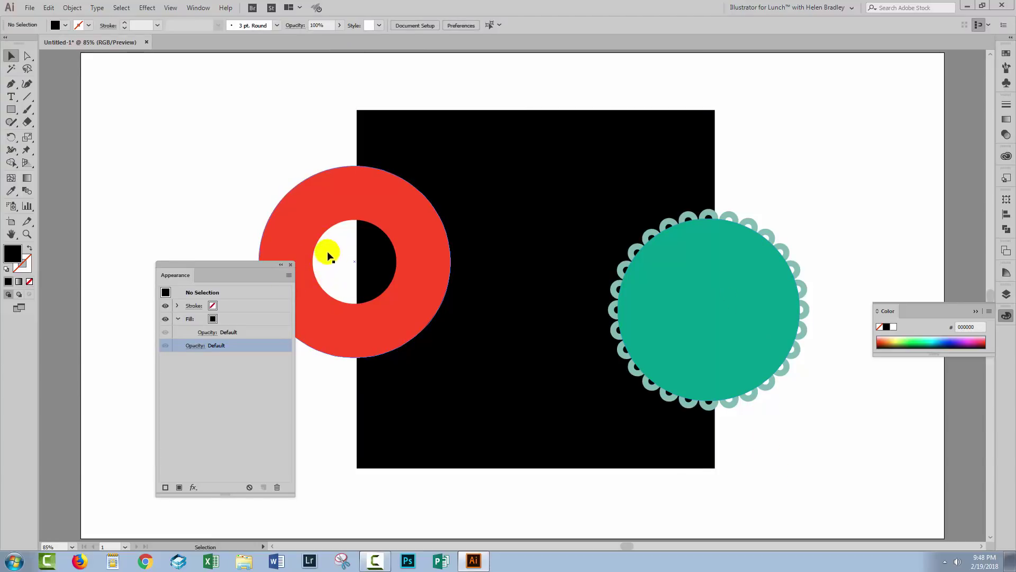
pyautogui.moveTo(342, 326); pyautogui.dragTo(389, 259)
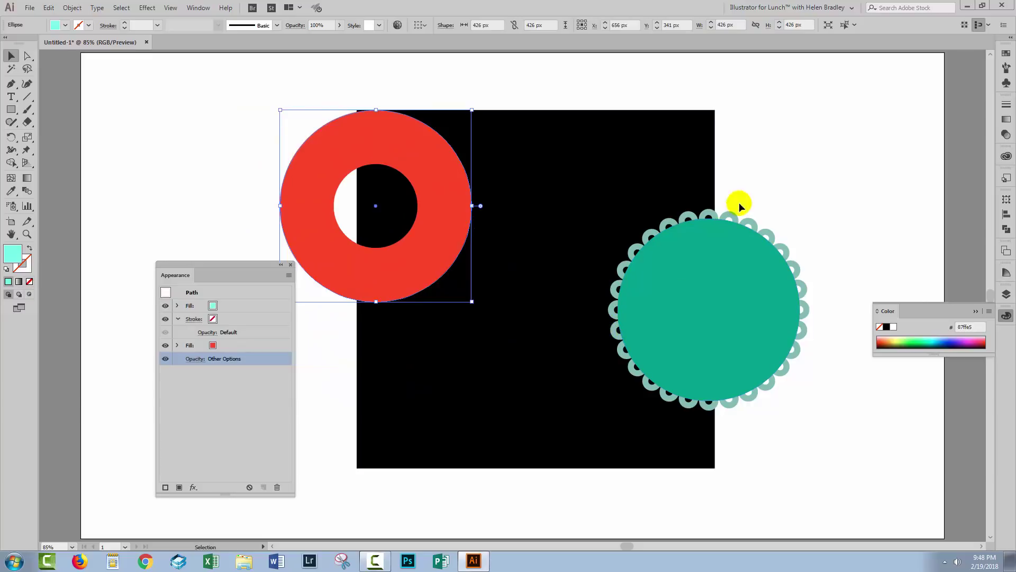
# - Position the green scalloped circle over the black square's right edge
pyautogui.click(704, 313)
pyautogui.moveTo(706, 341); pyautogui.dragTo(717, 331)
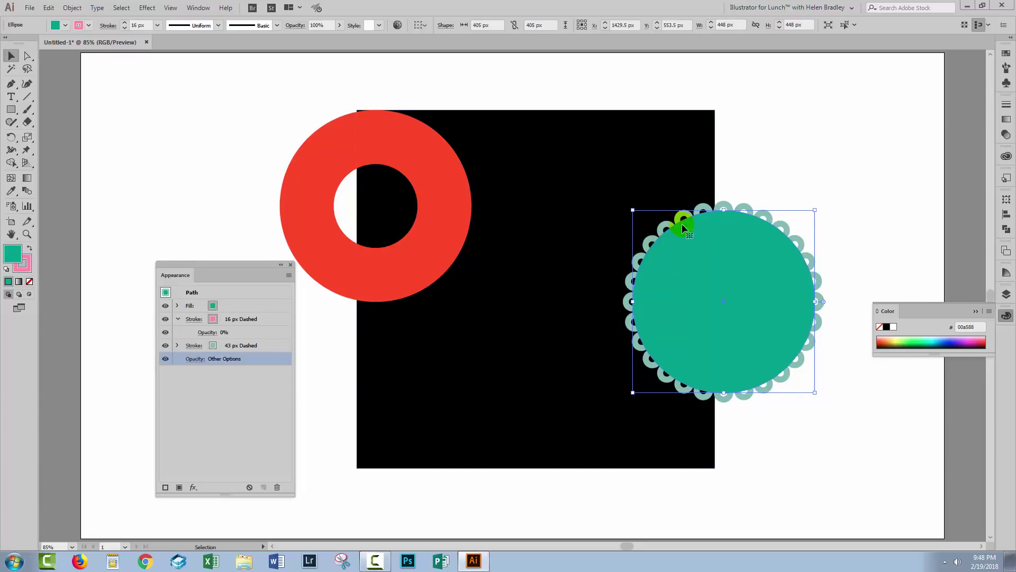
pyautogui.moveTo(739, 292); pyautogui.dragTo(726, 324)
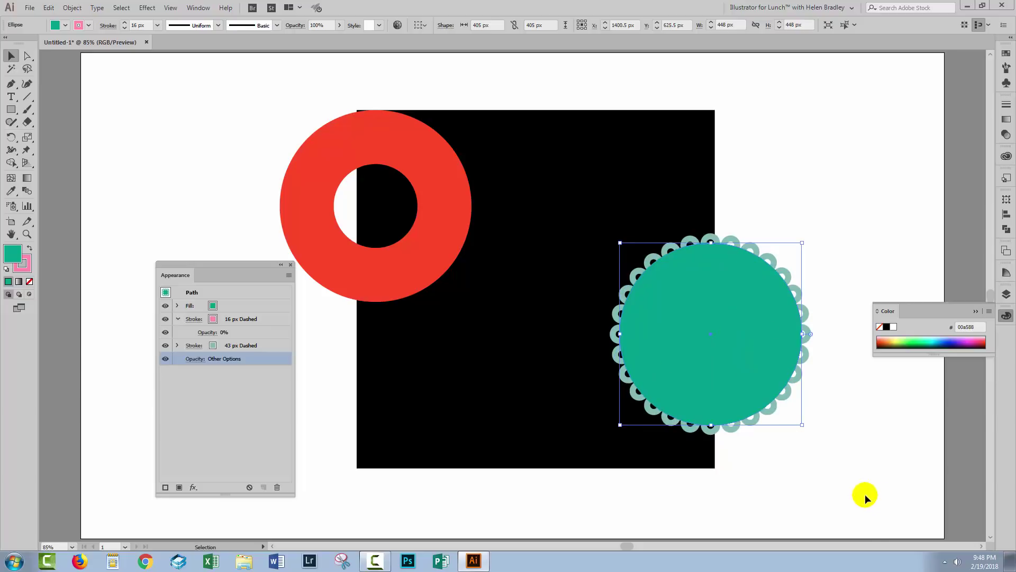
# - Deselect the scalloped circle and collapse the Color panel
pyautogui.click(738, 477)
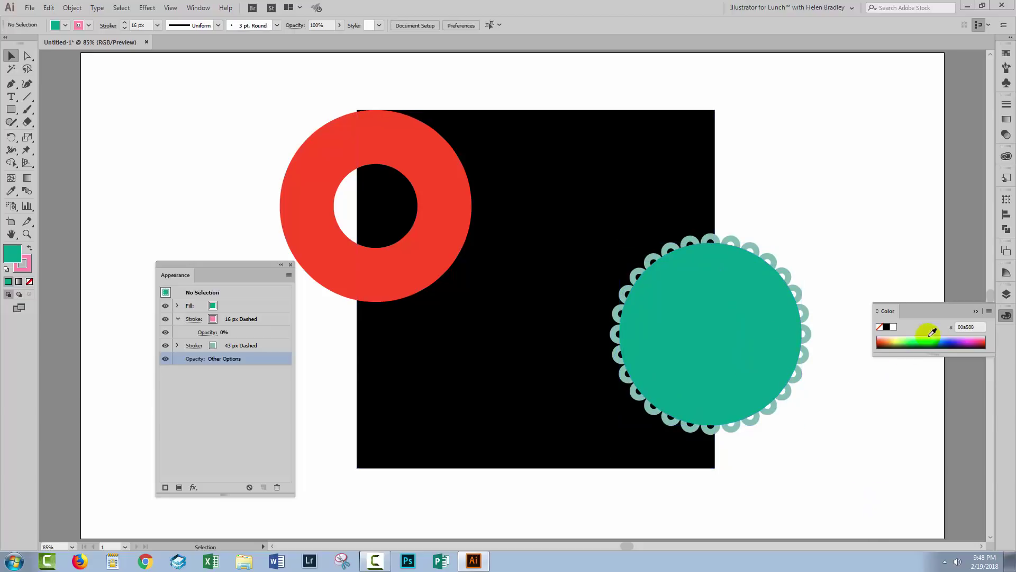
pyautogui.click(976, 311)
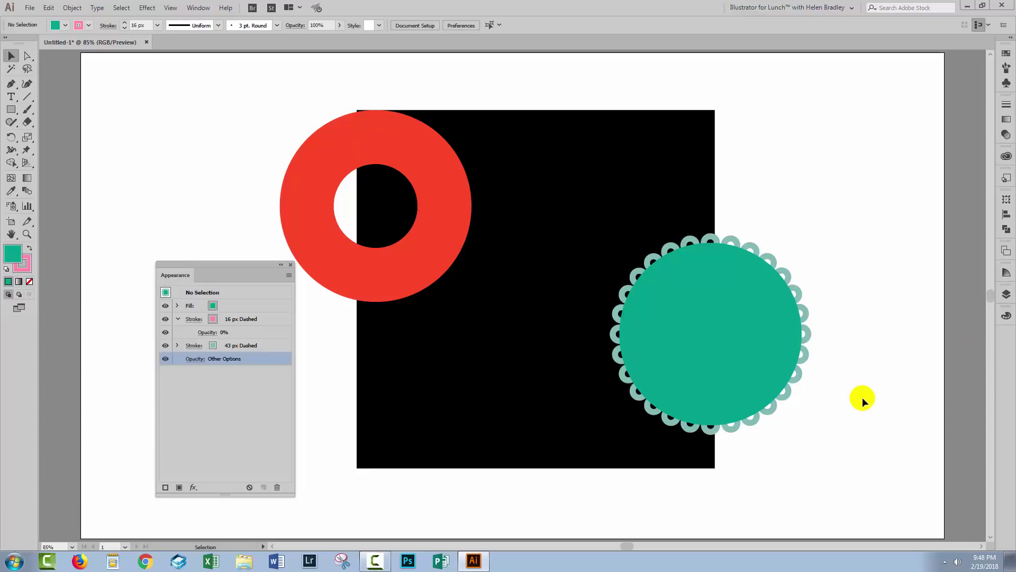